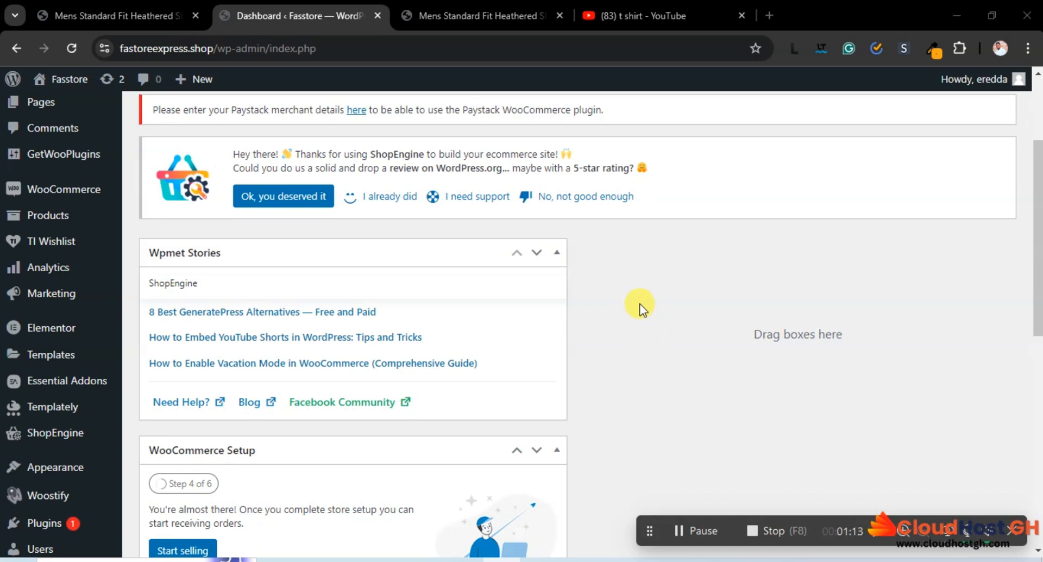
- Open the list of all products in the store
{"action": "scroll", "coordinate": [252, 387], "scroll_direction": "up", "scroll_amount": 3}
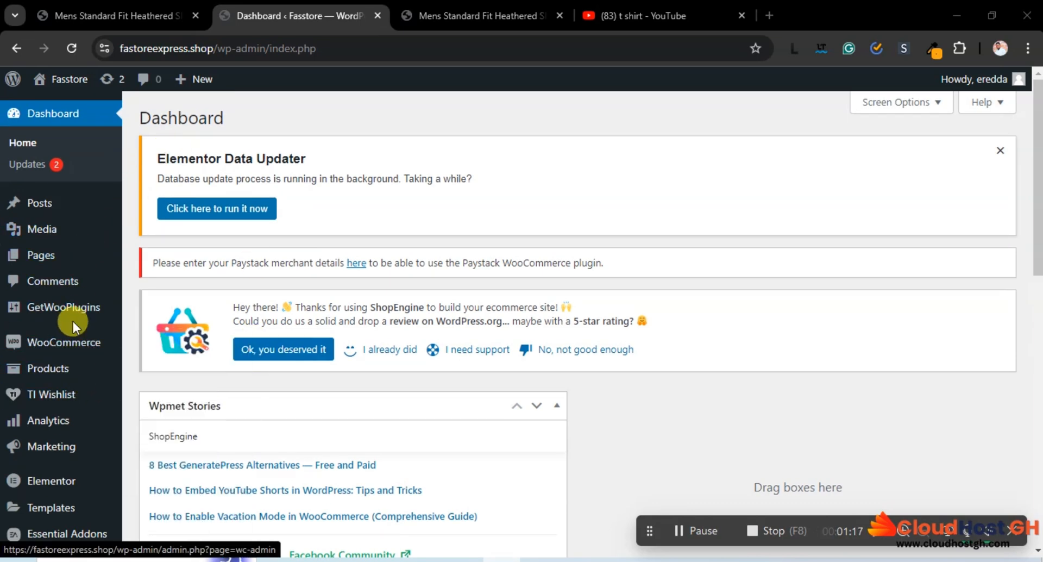
{"action": "scroll", "coordinate": [73, 324], "scroll_direction": "down", "scroll_amount": 2}
{"action": "mouse_move", "coordinate": [38, 289]}
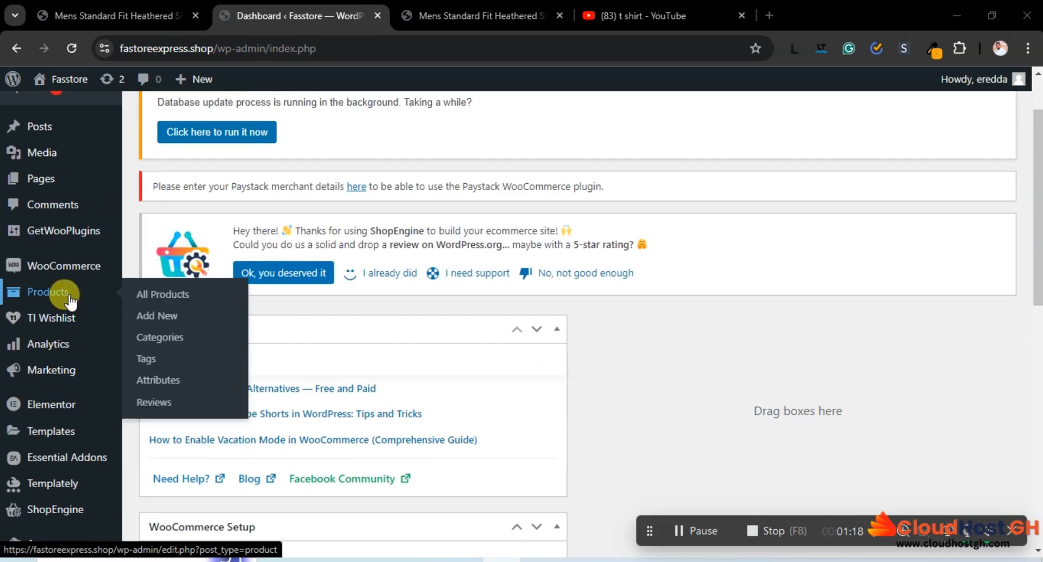
{"action": "left_click", "coordinate": [153, 294]}
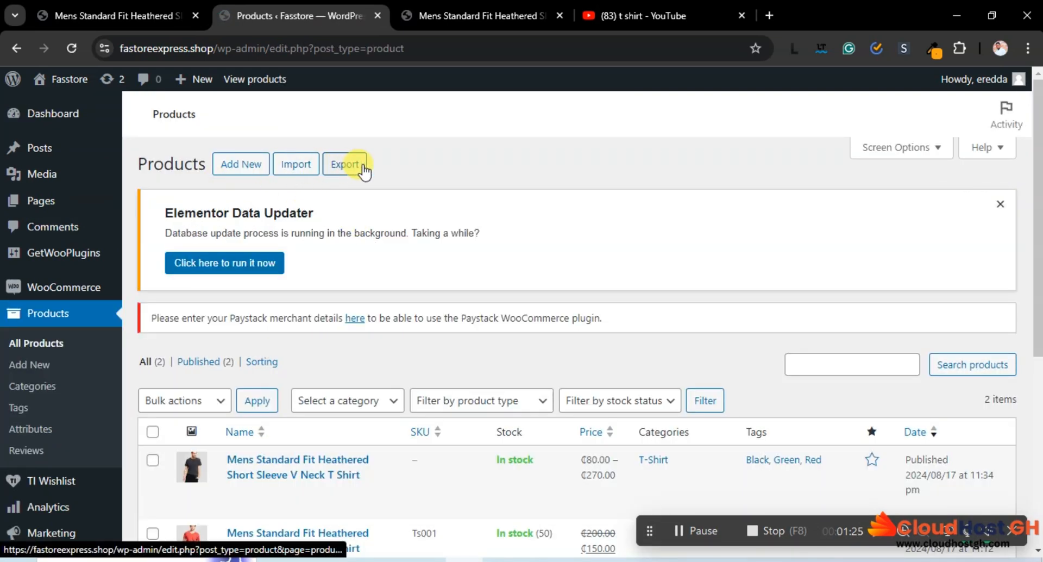
- Select all products in the list and move them to the Trash with a bulk action
{"action": "scroll", "coordinate": [367, 326], "scroll_direction": "down", "scroll_amount": 3}
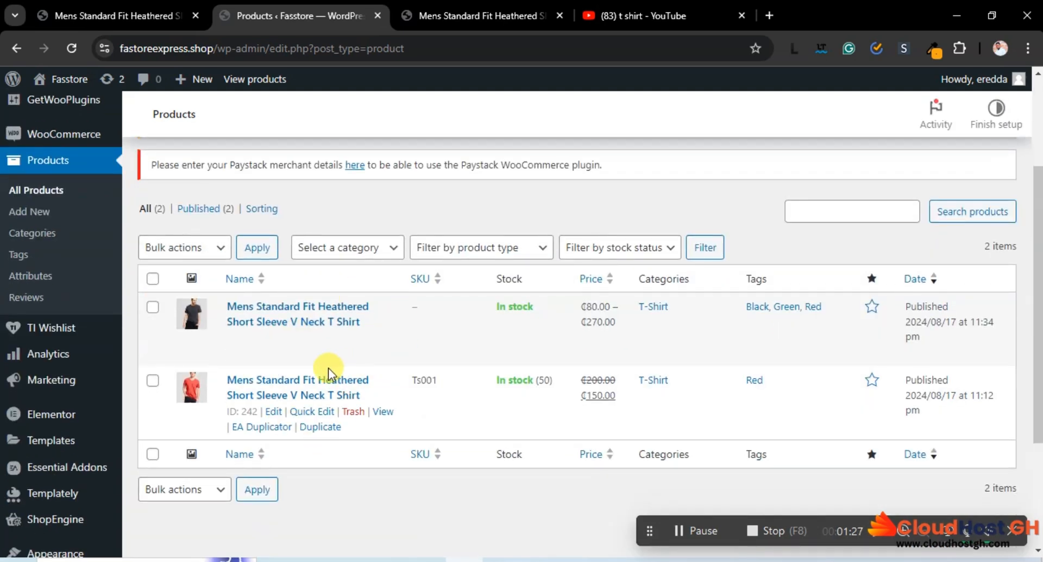
{"action": "scroll", "coordinate": [334, 367], "scroll_direction": "up", "scroll_amount": 4}
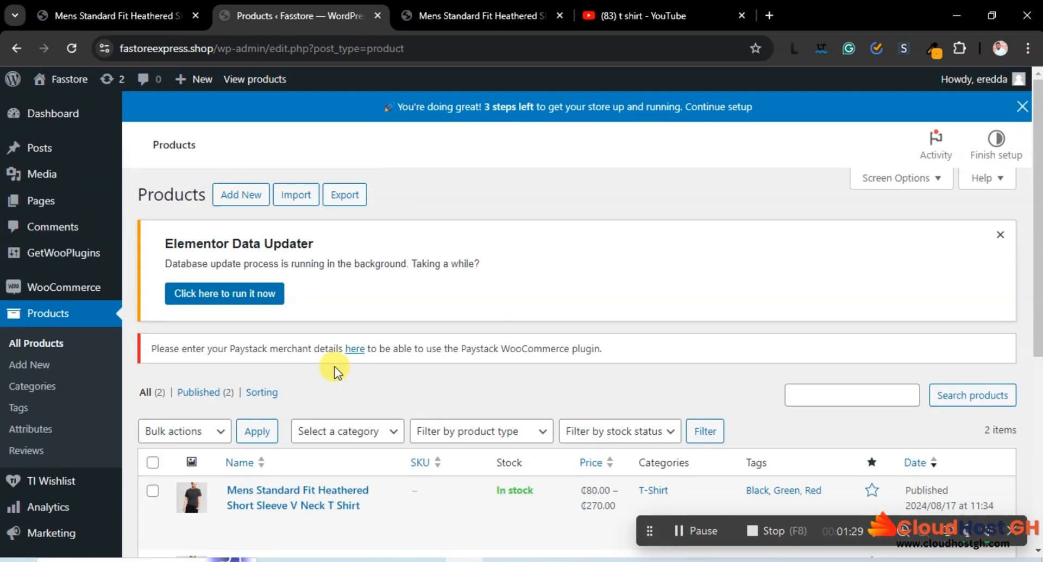
{"action": "scroll", "coordinate": [335, 371], "scroll_direction": "down", "scroll_amount": 3}
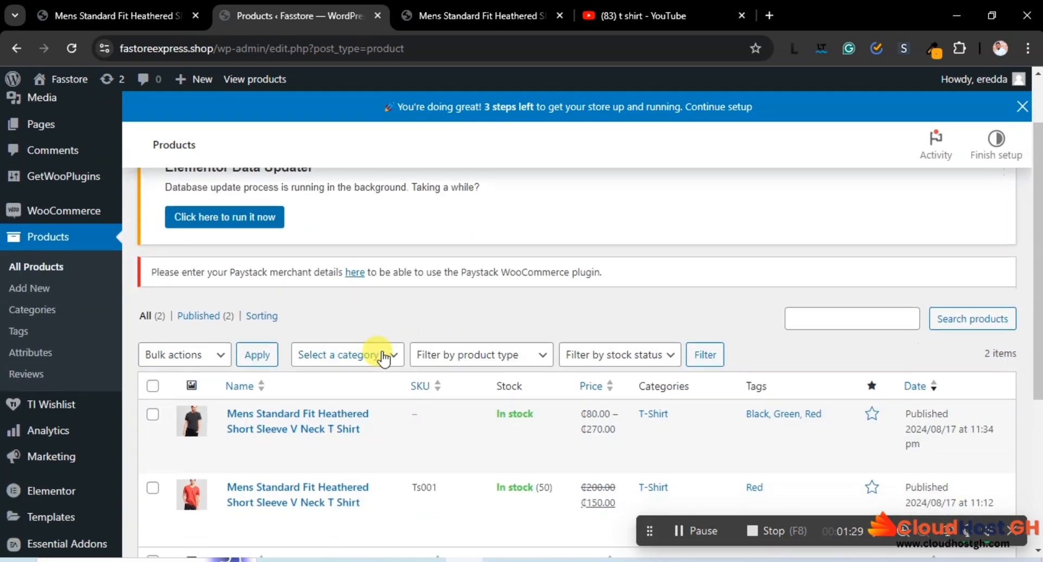
{"action": "left_click", "coordinate": [154, 389]}
{"action": "left_click", "coordinate": [209, 356]}
{"action": "scroll", "coordinate": [194, 333], "scroll_direction": "down", "scroll_amount": 5}
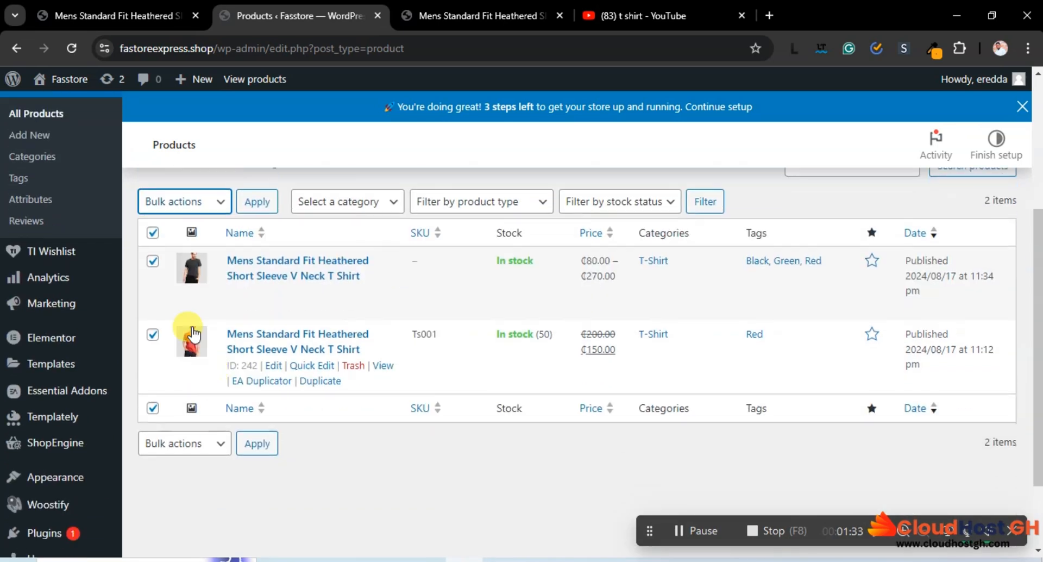
{"action": "left_click", "coordinate": [196, 202]}
{"action": "left_click", "coordinate": [190, 251]}
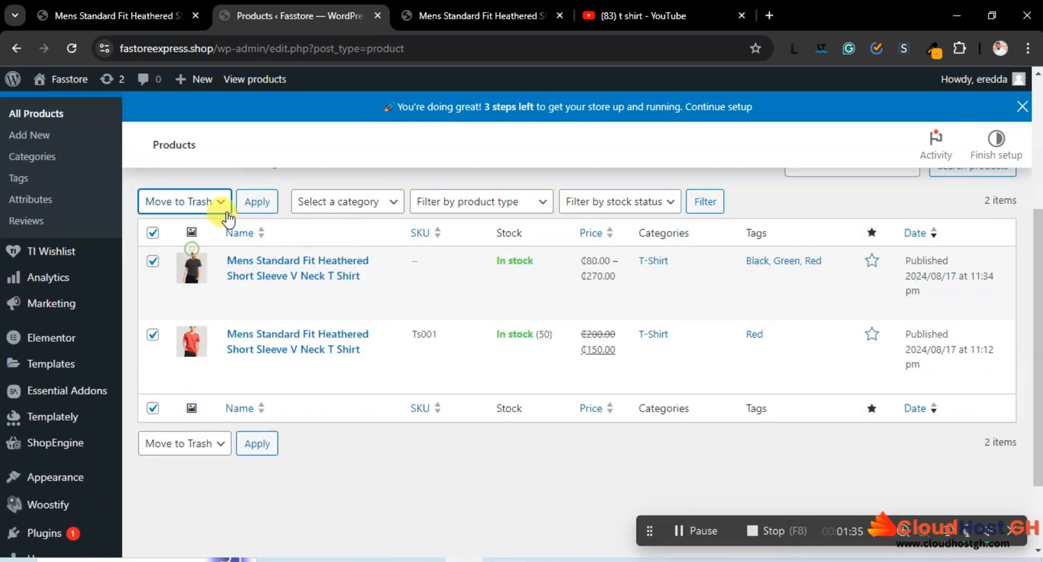
{"action": "left_click", "coordinate": [253, 204]}
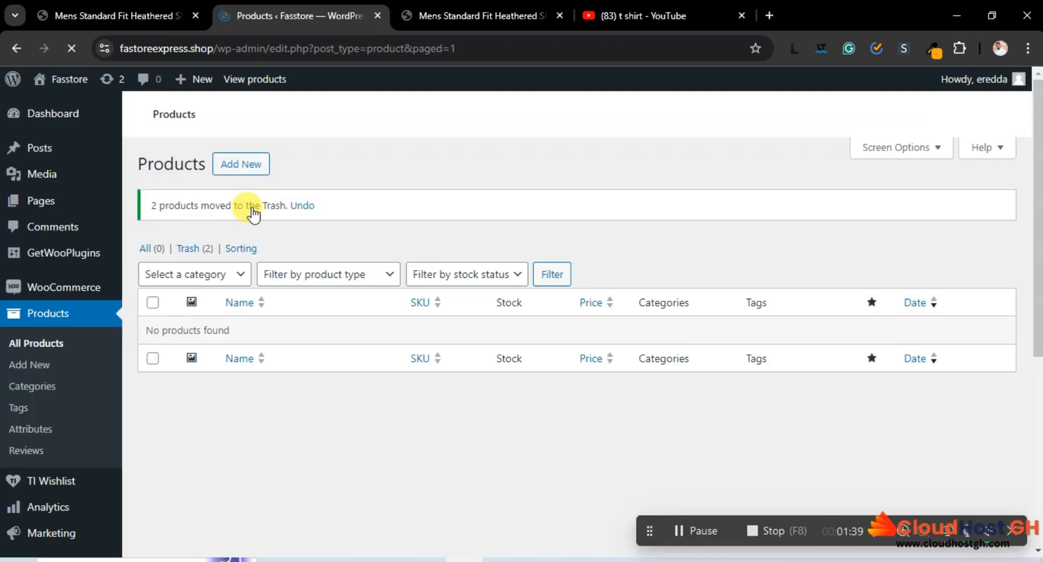
- Open the product Trash and empty it to delete the trashed products permanently
{"action": "scroll", "coordinate": [271, 243], "scroll_direction": "down", "scroll_amount": 1}
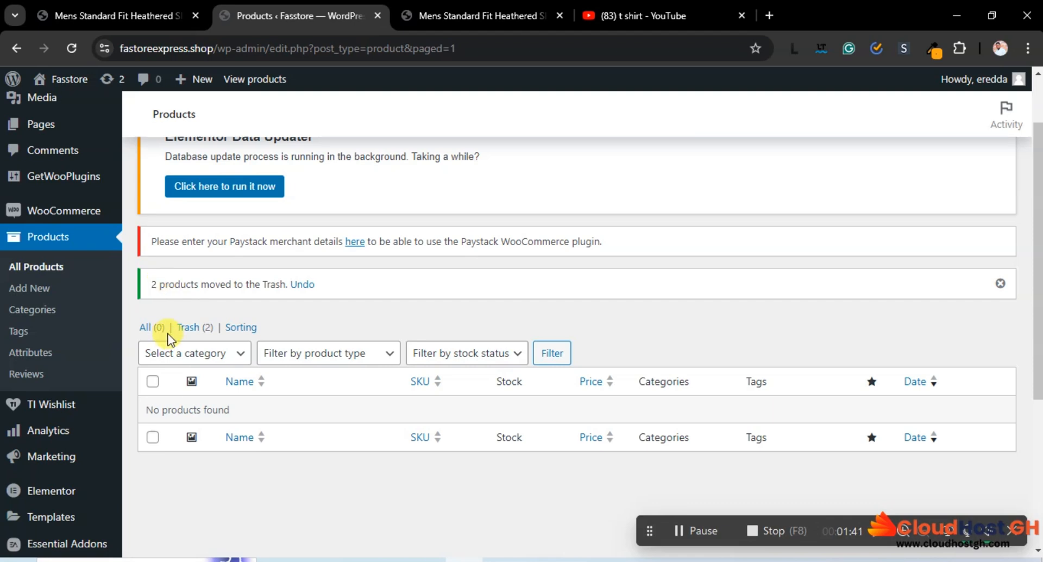
{"action": "left_click", "coordinate": [196, 329]}
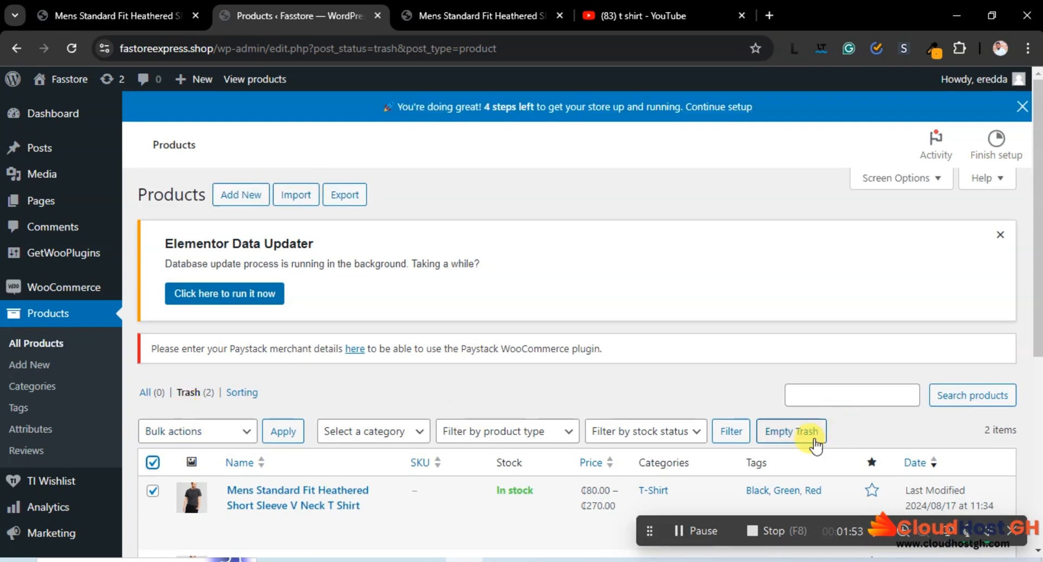
{"action": "left_click", "coordinate": [795, 431]}
{"action": "scroll", "coordinate": [657, 379], "scroll_direction": "down", "scroll_amount": 3}
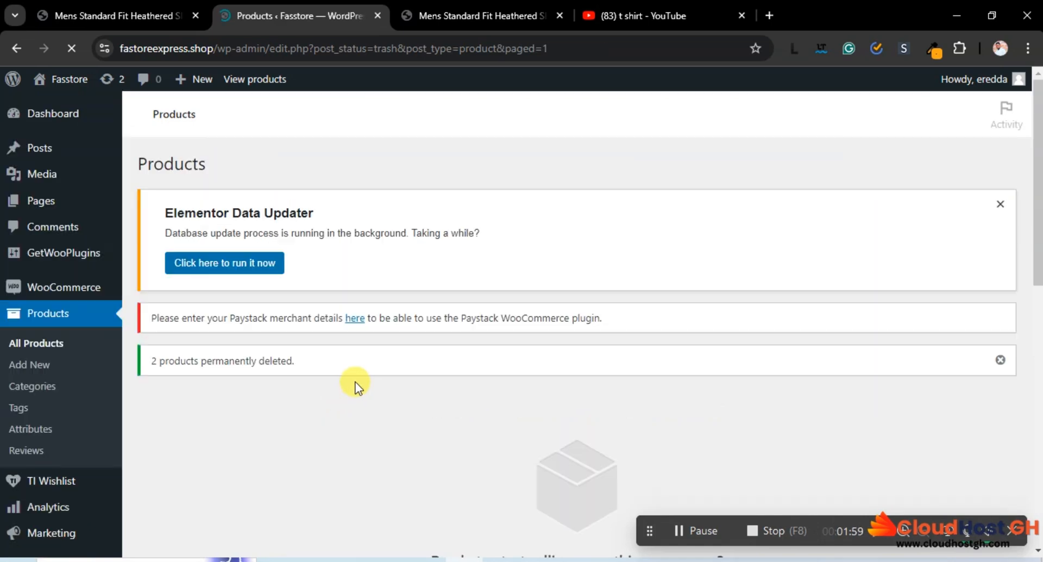
- Start a product import from the empty product page
{"action": "scroll", "coordinate": [366, 371], "scroll_direction": "down", "scroll_amount": 7}
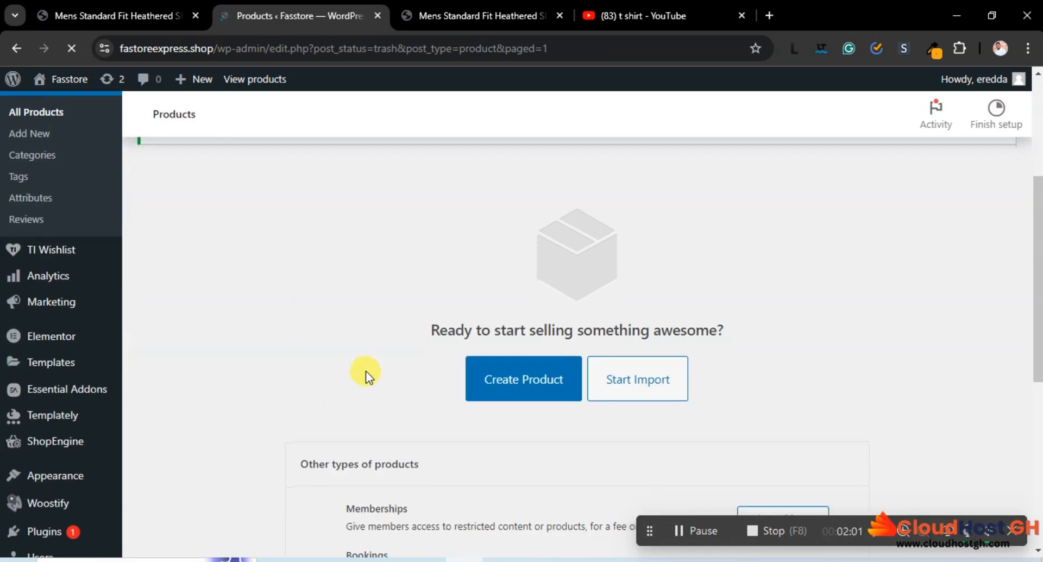
{"action": "scroll", "coordinate": [366, 371], "scroll_direction": "up", "scroll_amount": 3}
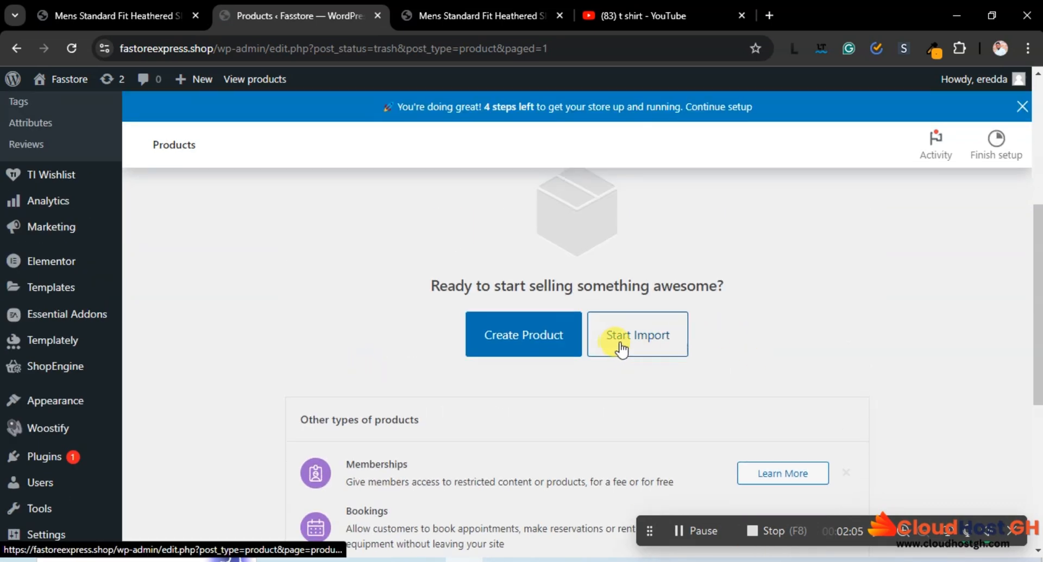
{"action": "left_click", "coordinate": [646, 344]}
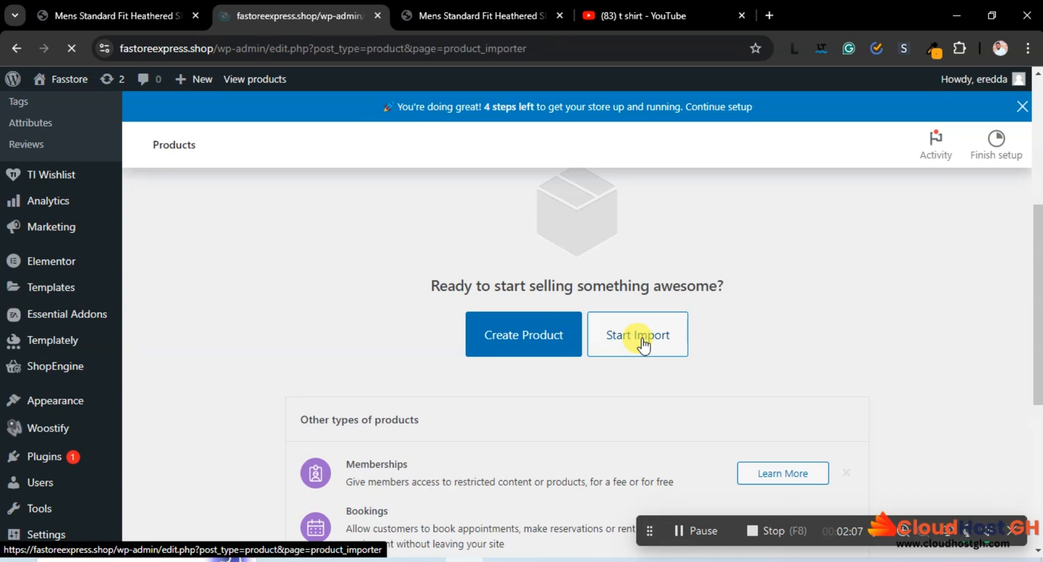
{"action": "scroll", "coordinate": [633, 342], "scroll_direction": "down", "scroll_amount": 5}
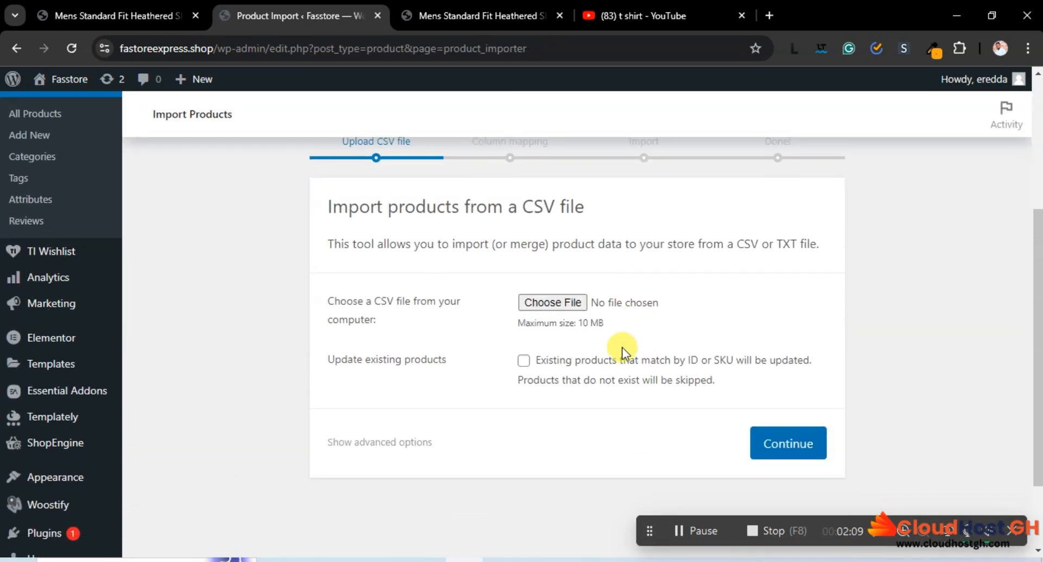
{"action": "left_click", "coordinate": [547, 306]}
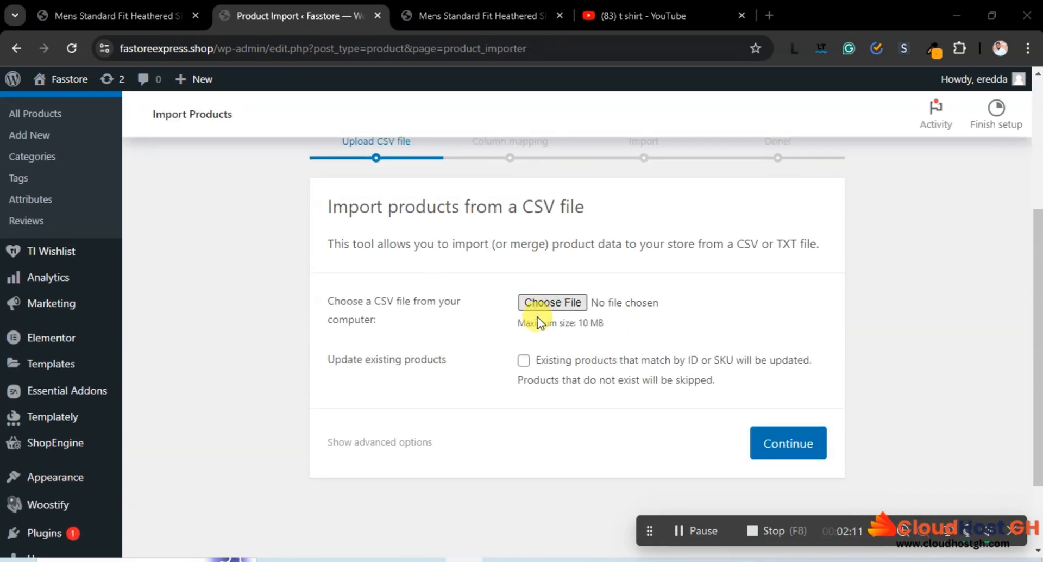
{"action": "left_click", "coordinate": [196, 255]}
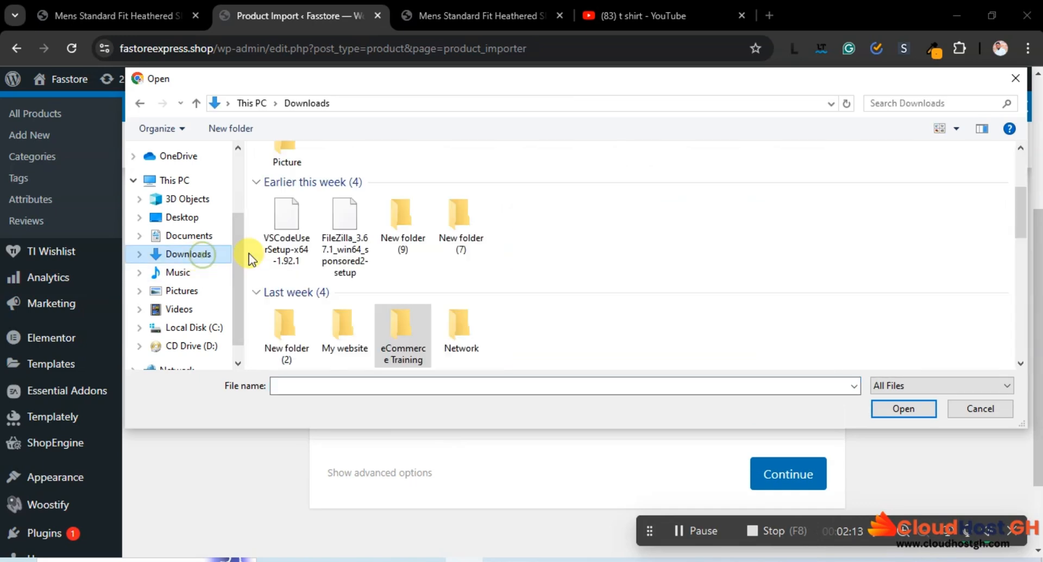
{"action": "scroll", "coordinate": [436, 259], "scroll_direction": "up", "scroll_amount": 3}
{"action": "scroll", "coordinate": [408, 271], "scroll_direction": "down", "scroll_amount": 5}
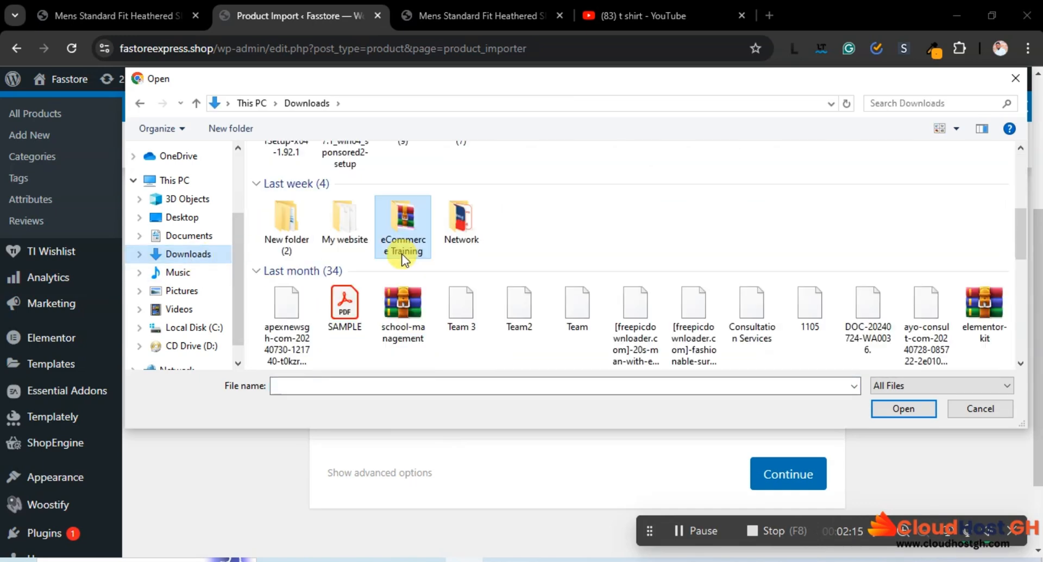
{"action": "double_click", "coordinate": [415, 234]}
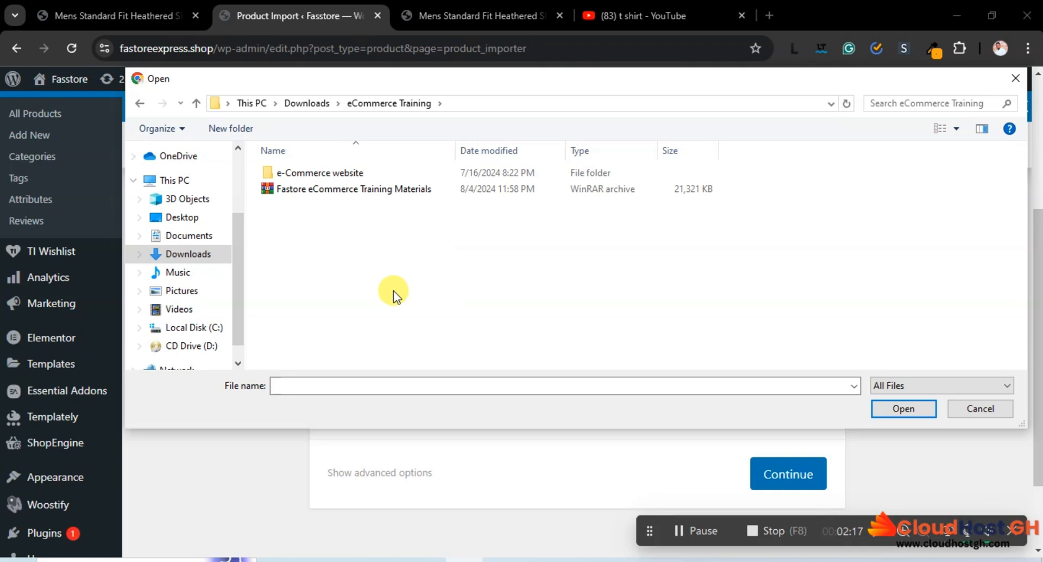
{"action": "double_click", "coordinate": [331, 172]}
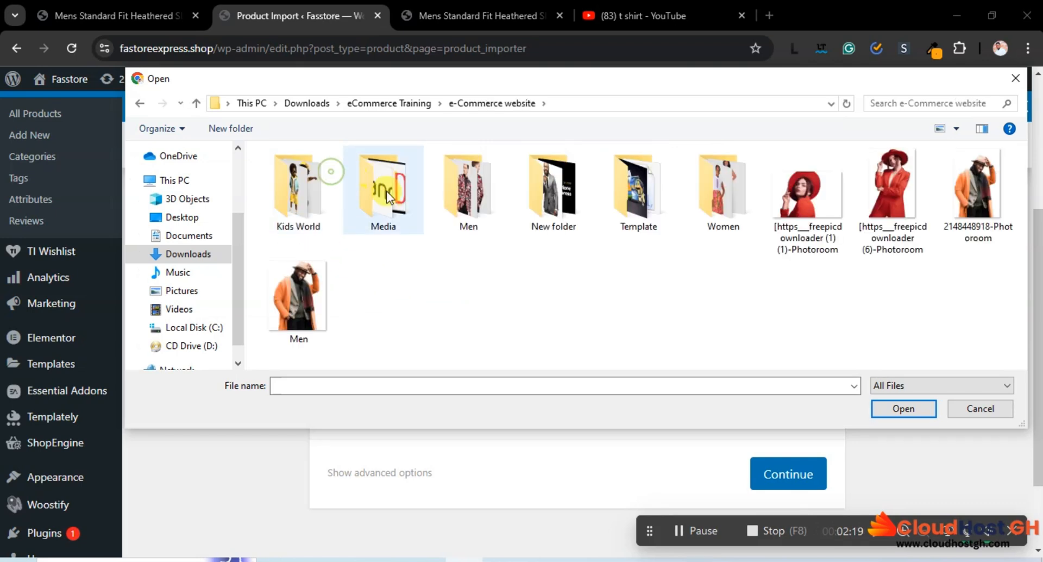
{"action": "double_click", "coordinate": [633, 200]}
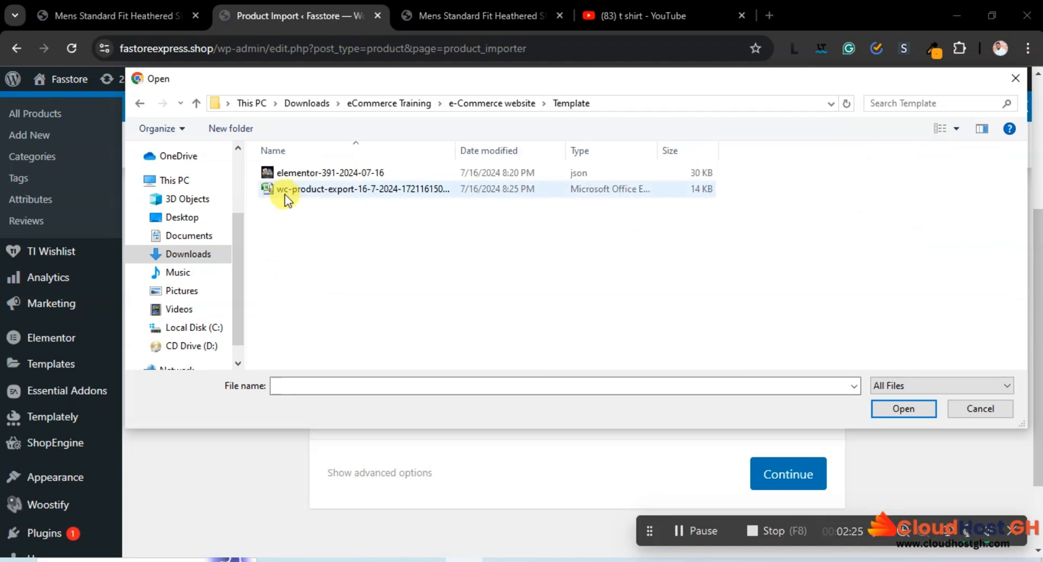
{"action": "left_click", "coordinate": [348, 187]}
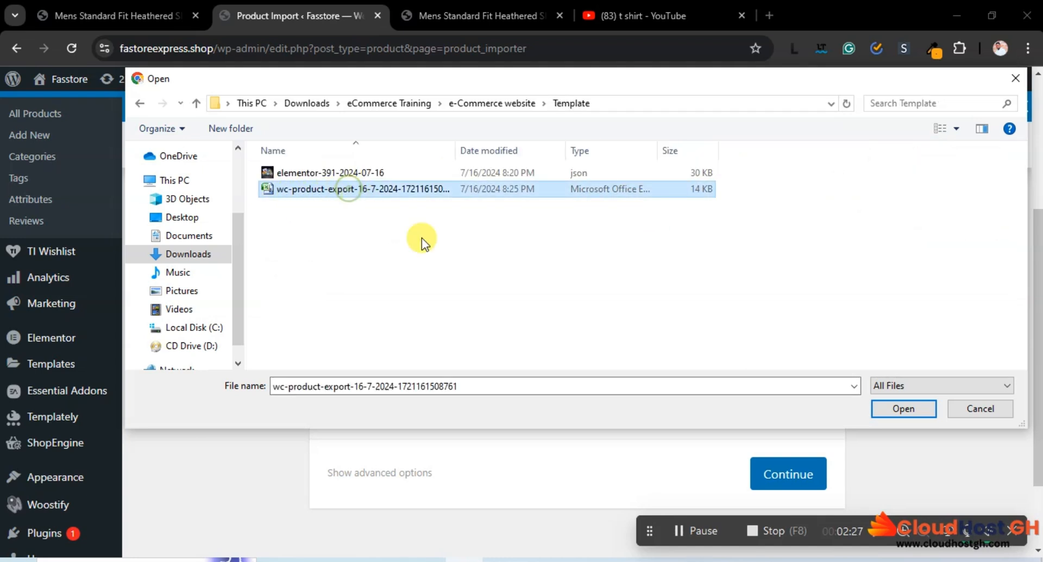
{"action": "left_click", "coordinate": [901, 408]}
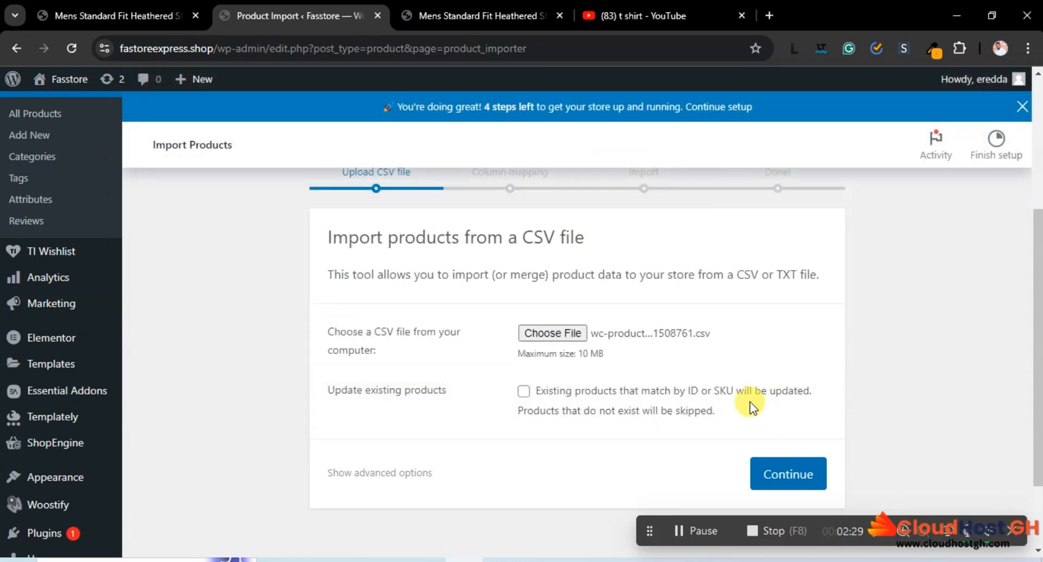
- Leave updating of existing products off and continue to the column mapping
{"action": "scroll", "coordinate": [658, 354], "scroll_direction": "down", "scroll_amount": 2}
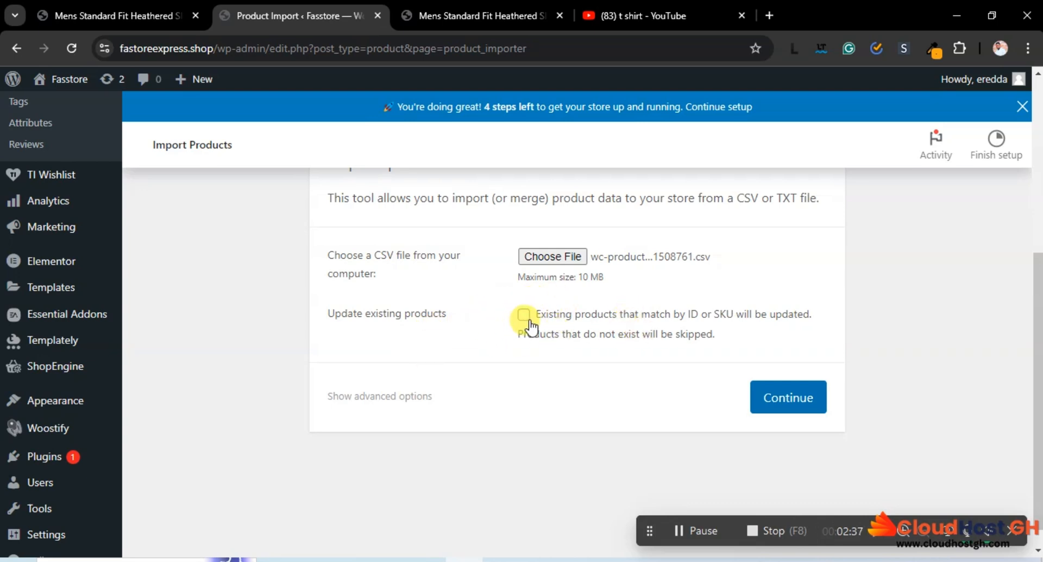
{"action": "scroll", "coordinate": [517, 304], "scroll_direction": "up", "scroll_amount": 2}
{"action": "scroll", "coordinate": [598, 326], "scroll_direction": "down", "scroll_amount": 2}
{"action": "left_click", "coordinate": [781, 396]}
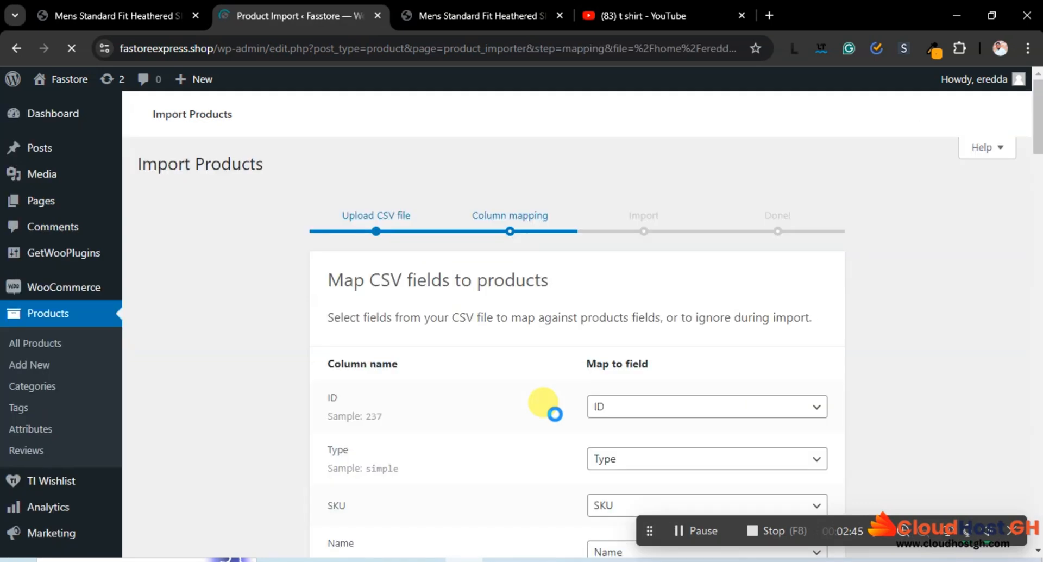
- Review the CSV column mapping, keep the preset field assignments and run the importer
{"action": "scroll", "coordinate": [557, 413], "scroll_direction": "down", "scroll_amount": 5}
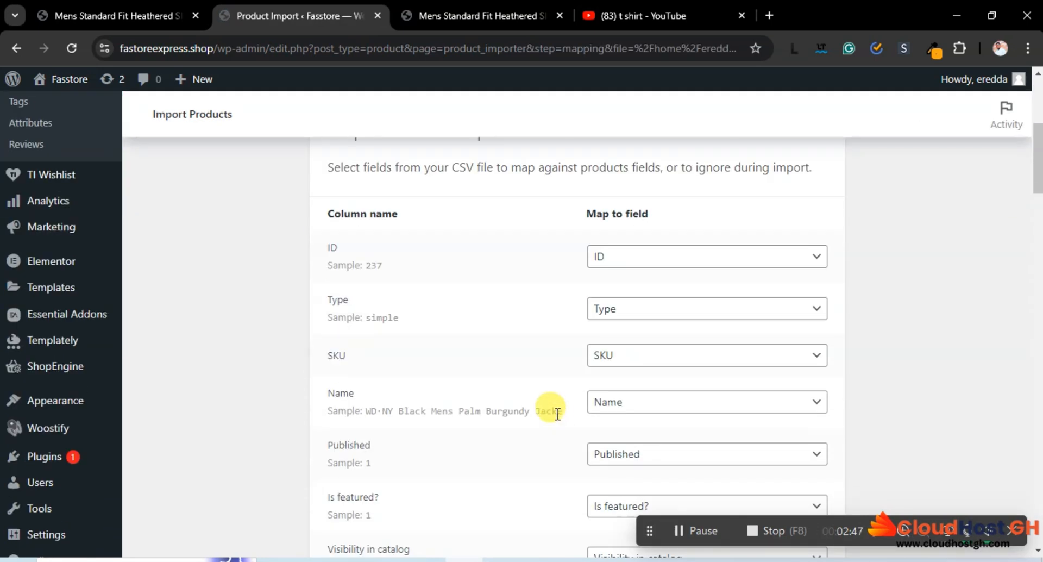
{"action": "scroll", "coordinate": [556, 413], "scroll_direction": "down", "scroll_amount": 10}
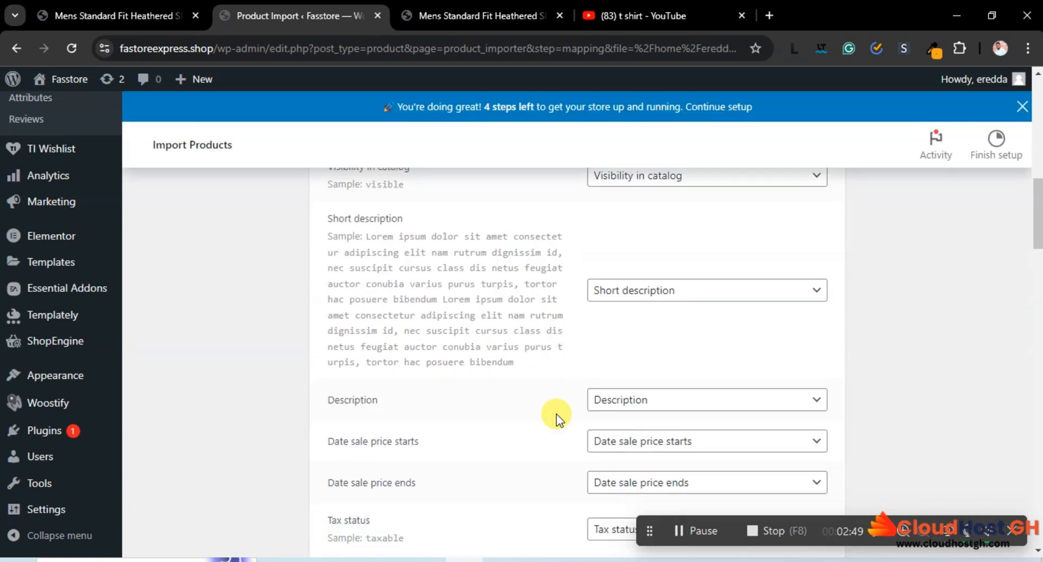
{"action": "scroll", "coordinate": [556, 413], "scroll_direction": "down", "scroll_amount": 15}
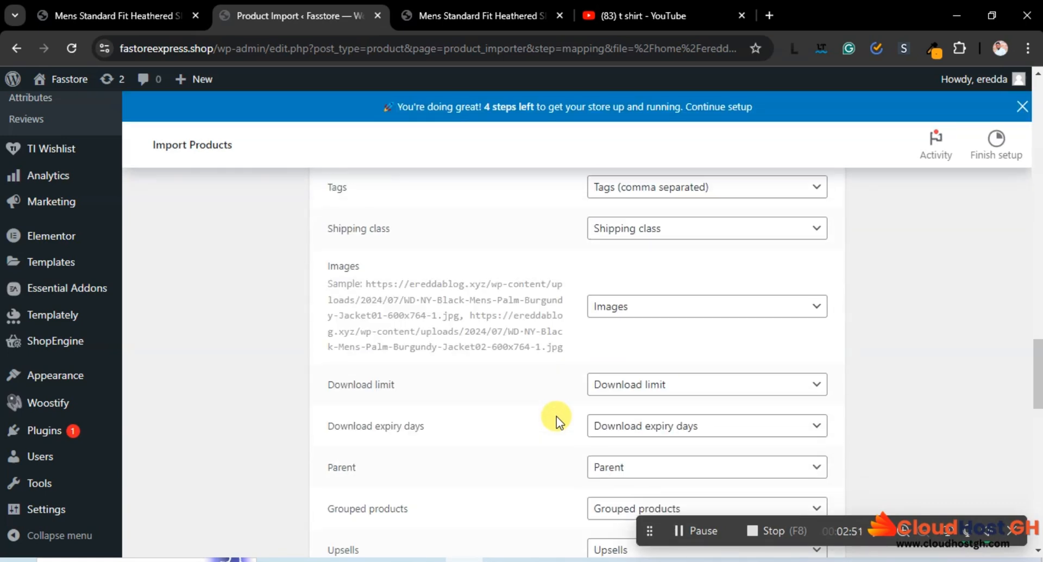
{"action": "scroll", "coordinate": [556, 416], "scroll_direction": "down", "scroll_amount": 6}
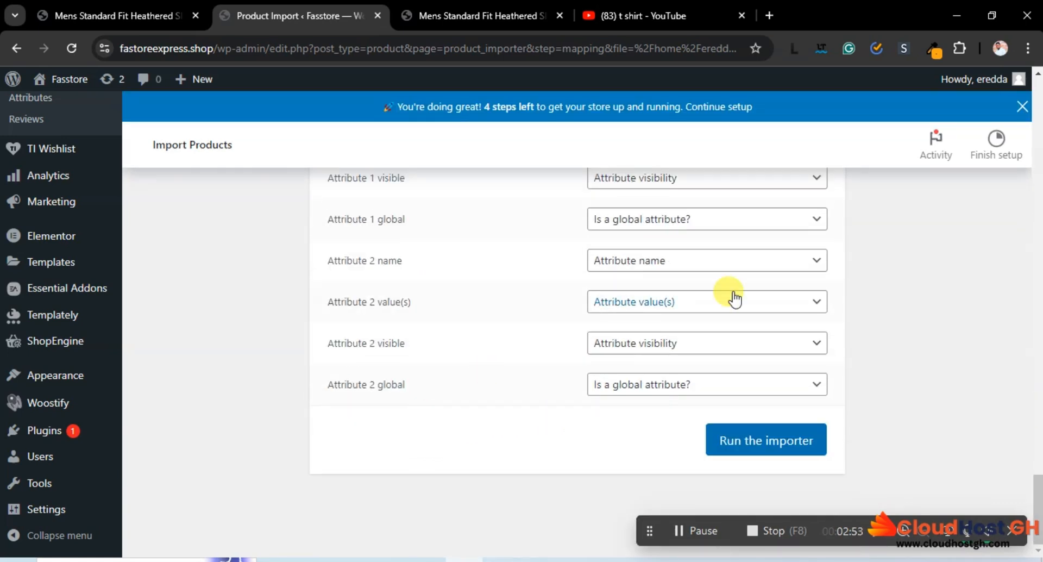
{"action": "left_click", "coordinate": [739, 439]}
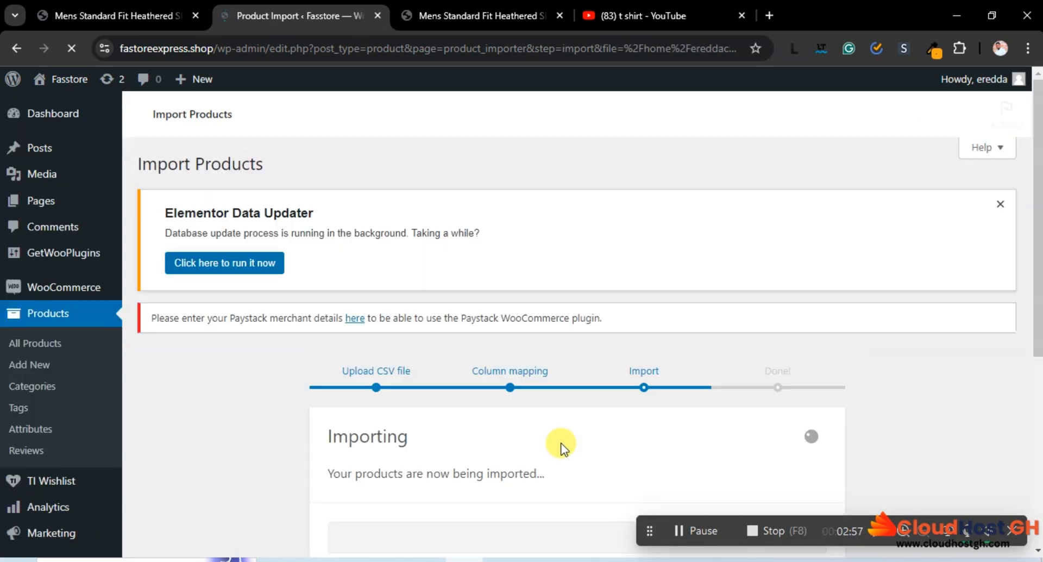
{"action": "scroll", "coordinate": [658, 365], "scroll_direction": "down", "scroll_amount": 4}
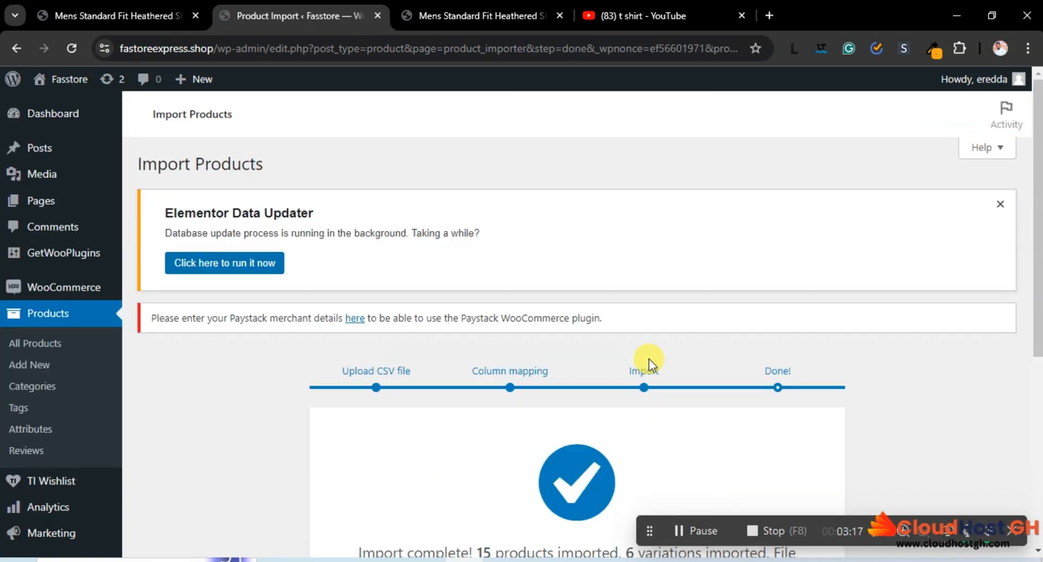
- View the imported products and look through the whole product list
{"action": "scroll", "coordinate": [664, 277], "scroll_direction": "down", "scroll_amount": 5}
{"action": "left_click", "coordinate": [752, 333]}
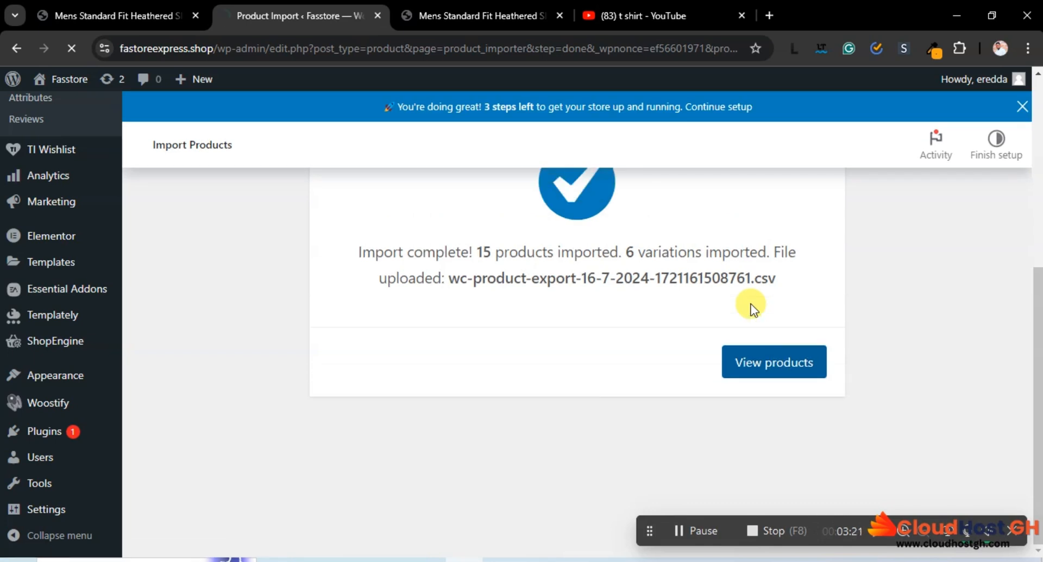
{"action": "scroll", "coordinate": [613, 300], "scroll_direction": "down", "scroll_amount": 4}
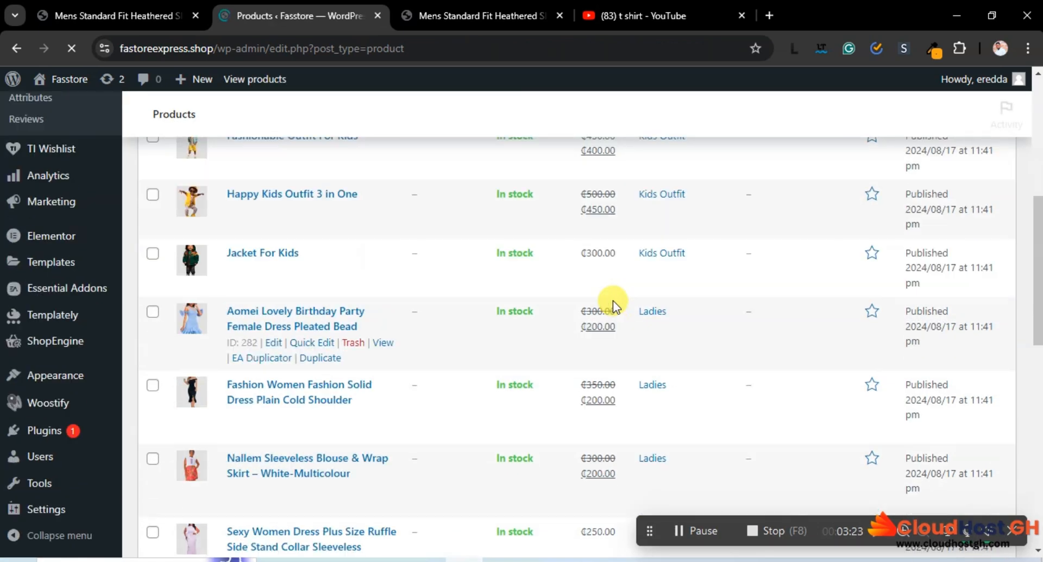
{"action": "scroll", "coordinate": [613, 301], "scroll_direction": "down", "scroll_amount": 10}
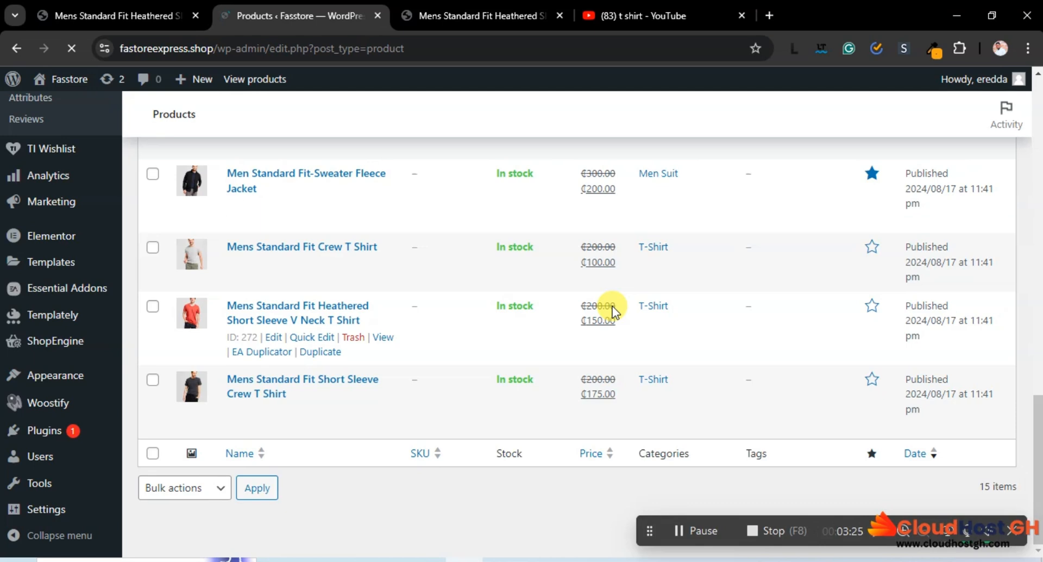
- Check the prices, categories and stock status of the imported items throughout the product list
{"action": "scroll", "coordinate": [612, 305], "scroll_direction": "up", "scroll_amount": 10}
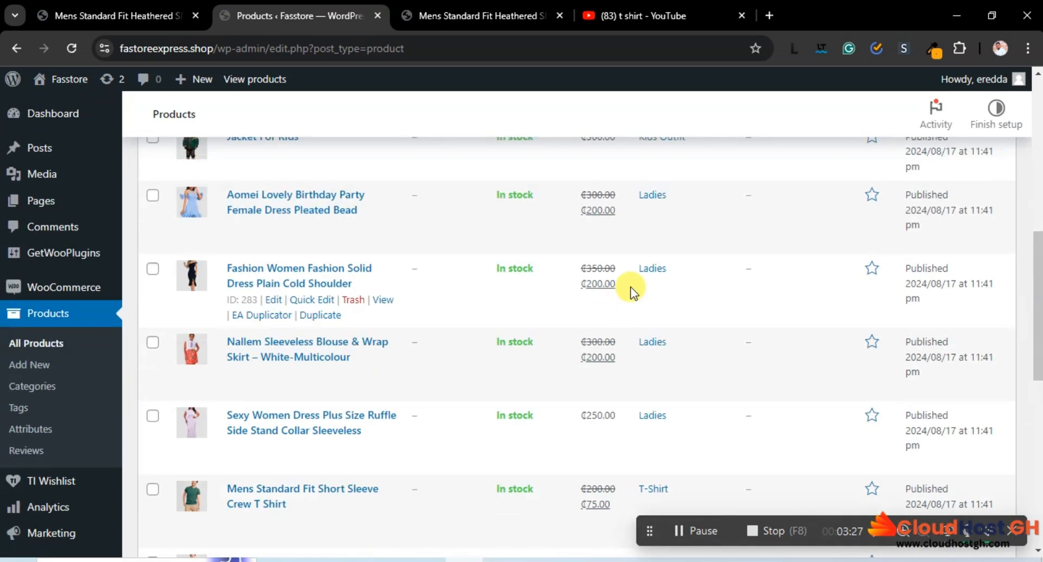
{"action": "scroll", "coordinate": [630, 291], "scroll_direction": "up", "scroll_amount": 5}
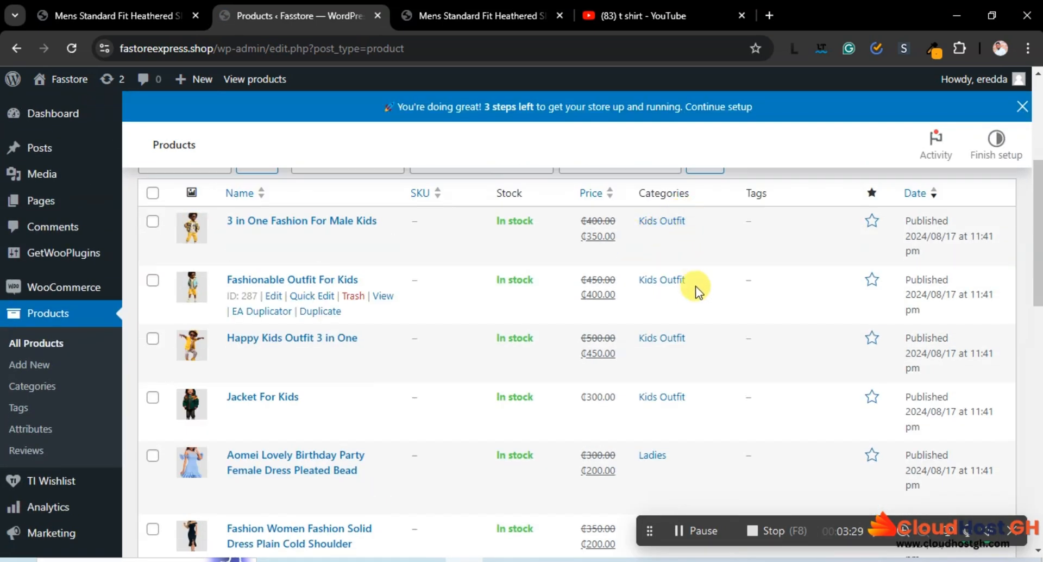
{"action": "scroll", "coordinate": [695, 288], "scroll_direction": "down", "scroll_amount": 8}
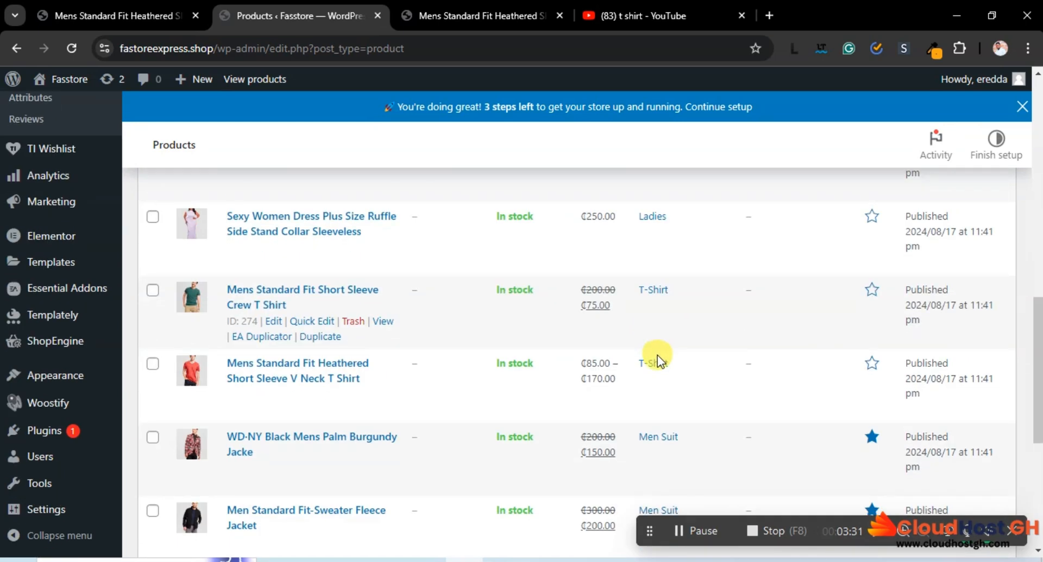
{"action": "scroll", "coordinate": [656, 364], "scroll_direction": "down", "scroll_amount": 5}
{"action": "scroll", "coordinate": [623, 281], "scroll_direction": "up", "scroll_amount": 10}
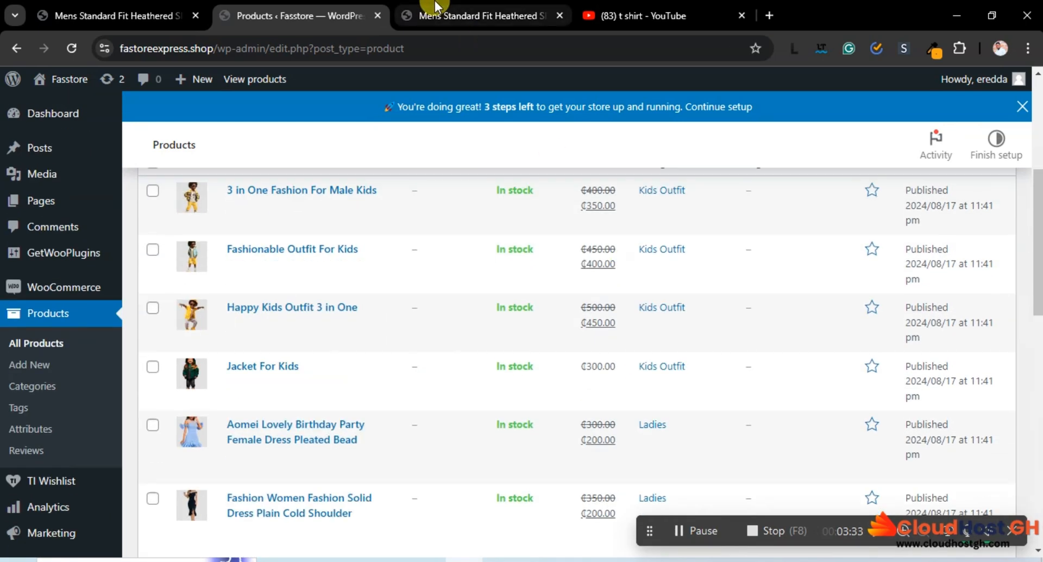
- Open the Fasstore site in a new browser tab and look through the products on its Shop page down to the pagination
{"action": "right_click", "coordinate": [78, 76]}
{"action": "left_click", "coordinate": [133, 91]}
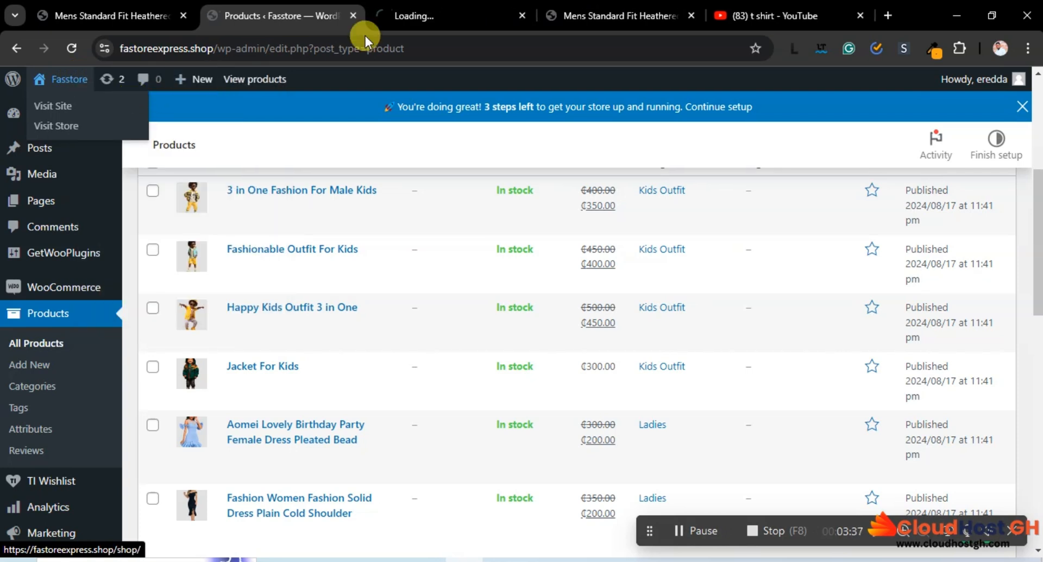
{"action": "left_click", "coordinate": [455, 7]}
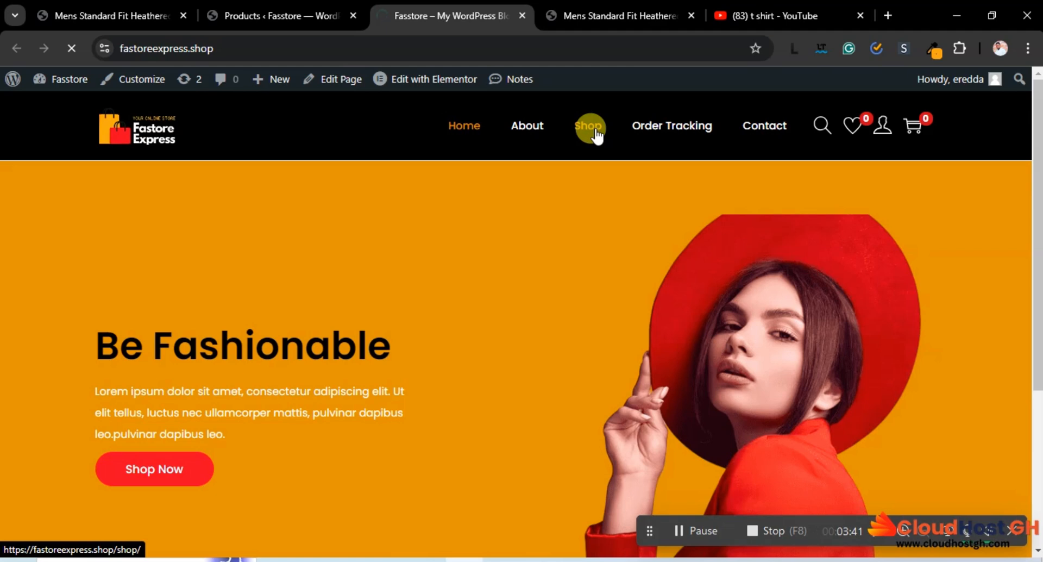
{"action": "scroll", "coordinate": [654, 194], "scroll_direction": "down", "scroll_amount": 5}
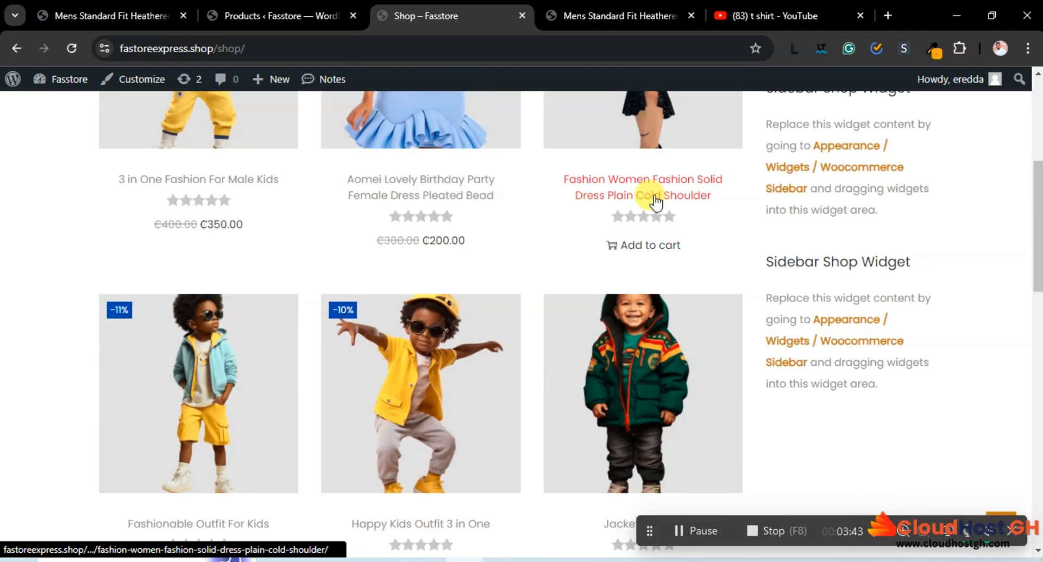
{"action": "scroll", "coordinate": [654, 198], "scroll_direction": "down", "scroll_amount": 15}
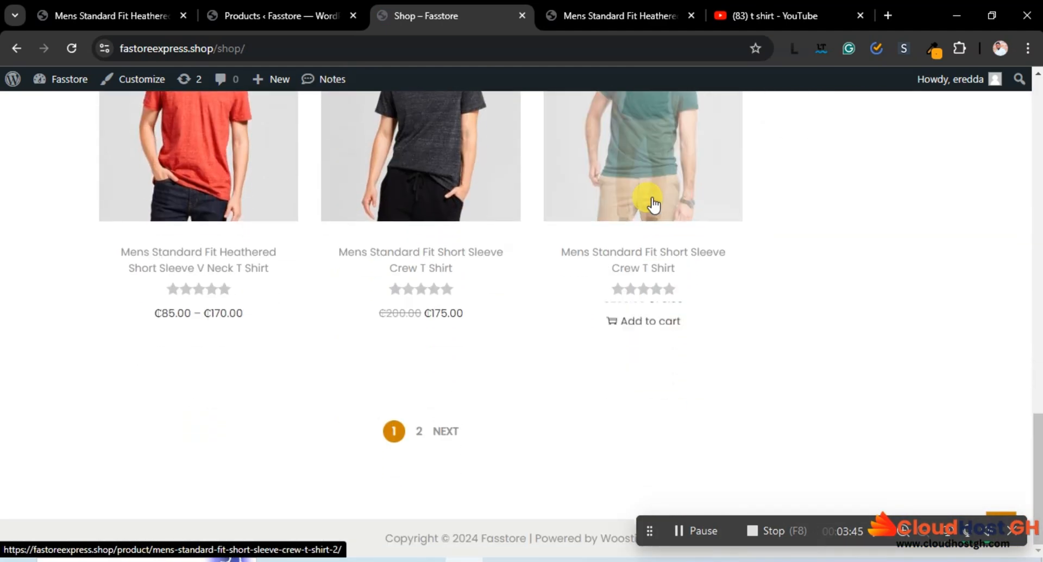
{"action": "scroll", "coordinate": [653, 198], "scroll_direction": "up", "scroll_amount": 5}
{"action": "scroll", "coordinate": [653, 196], "scroll_direction": "down", "scroll_amount": 5}
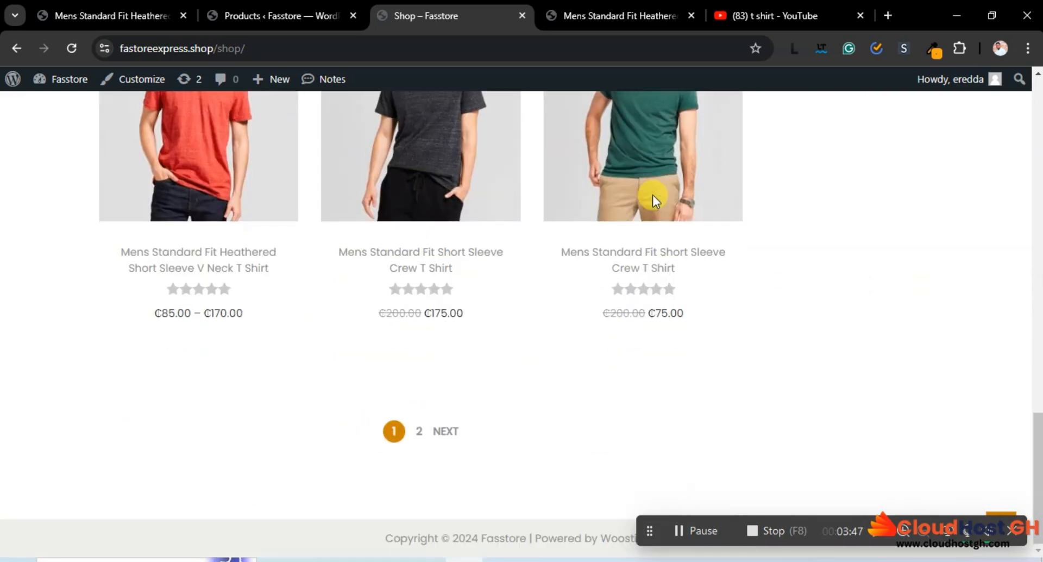
{"action": "mouse_move", "coordinate": [653, 195]}
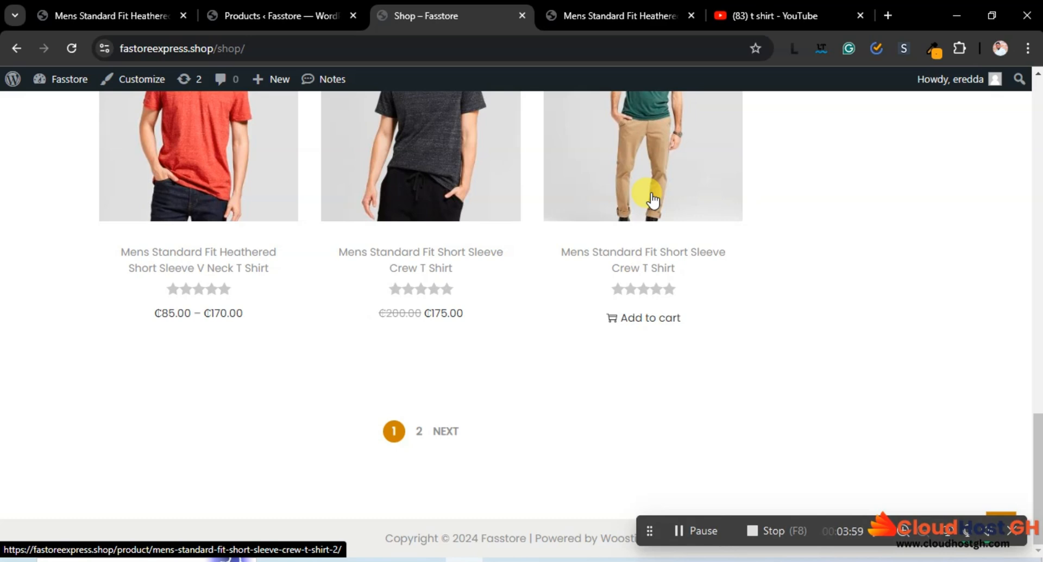
- Glance at the V Neck T Shirt page on ereddablog.xyz, then review the product grid and sidebar widgets on the Fasstore Shop page
{"action": "left_click", "coordinate": [625, 15]}
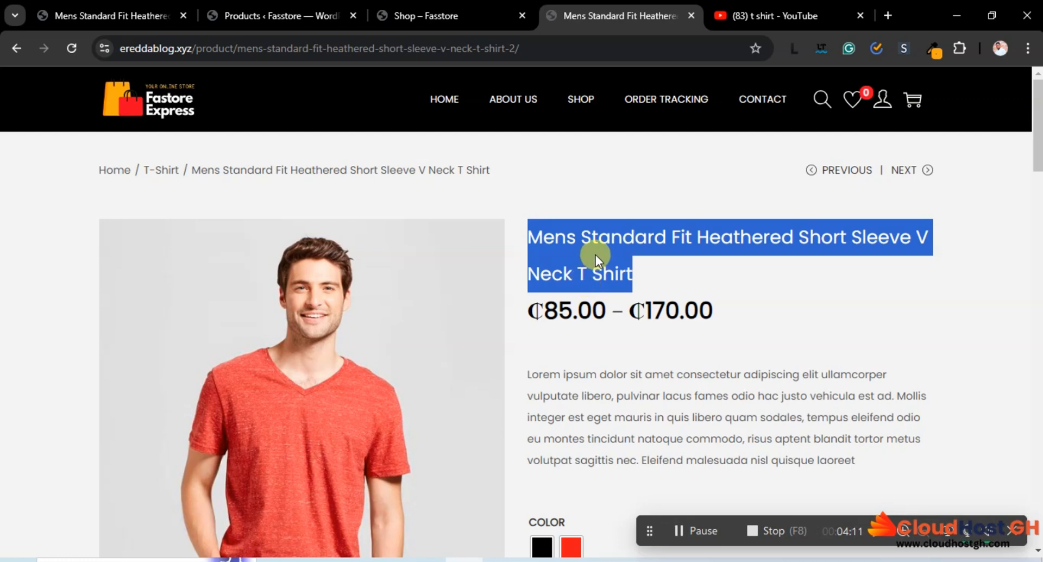
{"action": "left_click", "coordinate": [431, 7]}
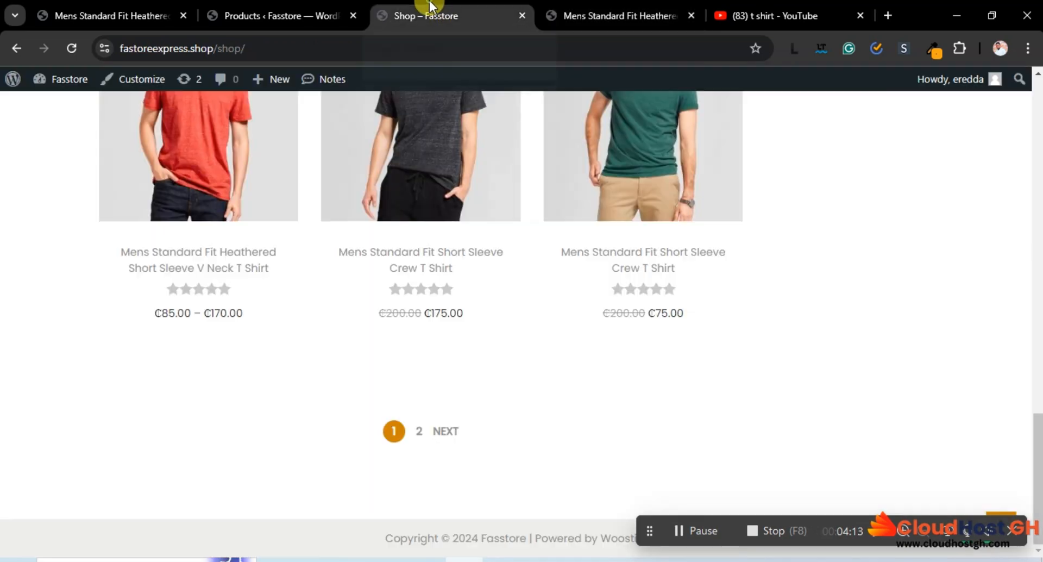
{"action": "scroll", "coordinate": [559, 288], "scroll_direction": "up", "scroll_amount": 15}
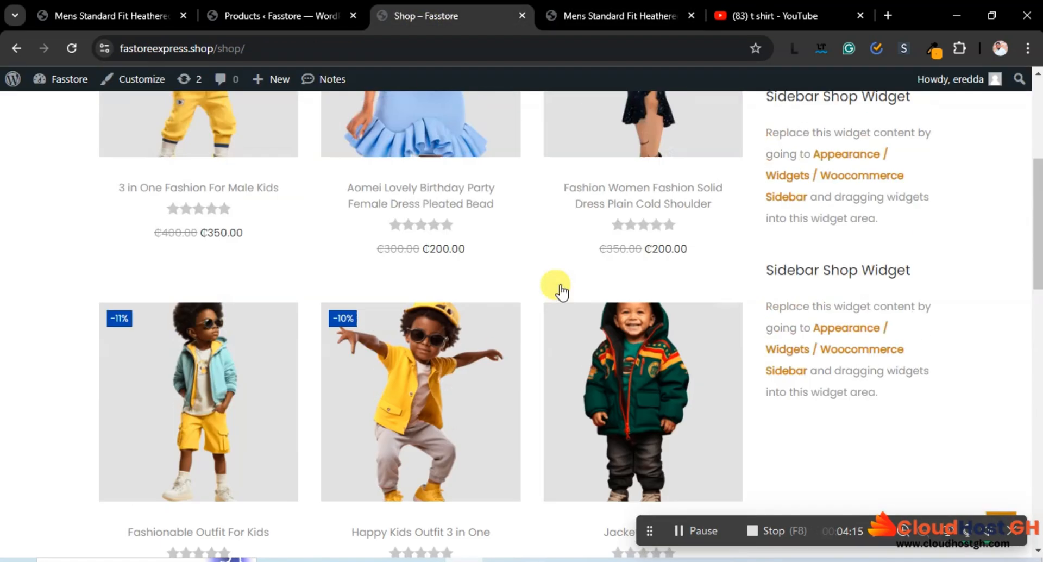
{"action": "scroll", "coordinate": [558, 279], "scroll_direction": "up", "scroll_amount": 5}
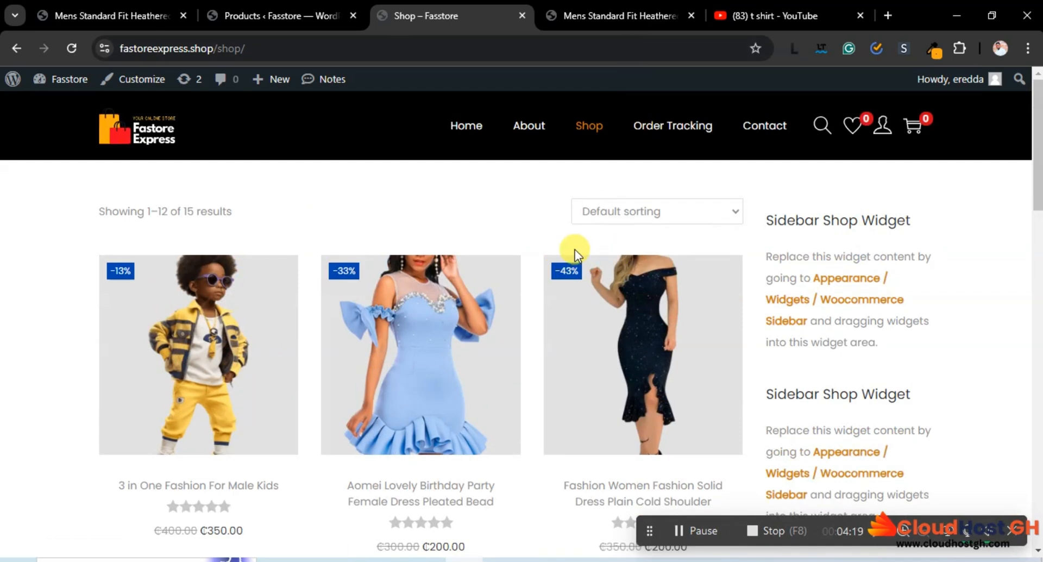
{"action": "scroll", "coordinate": [575, 249], "scroll_direction": "down", "scroll_amount": 5}
{"action": "scroll", "coordinate": [575, 249], "scroll_direction": "up", "scroll_amount": 5}
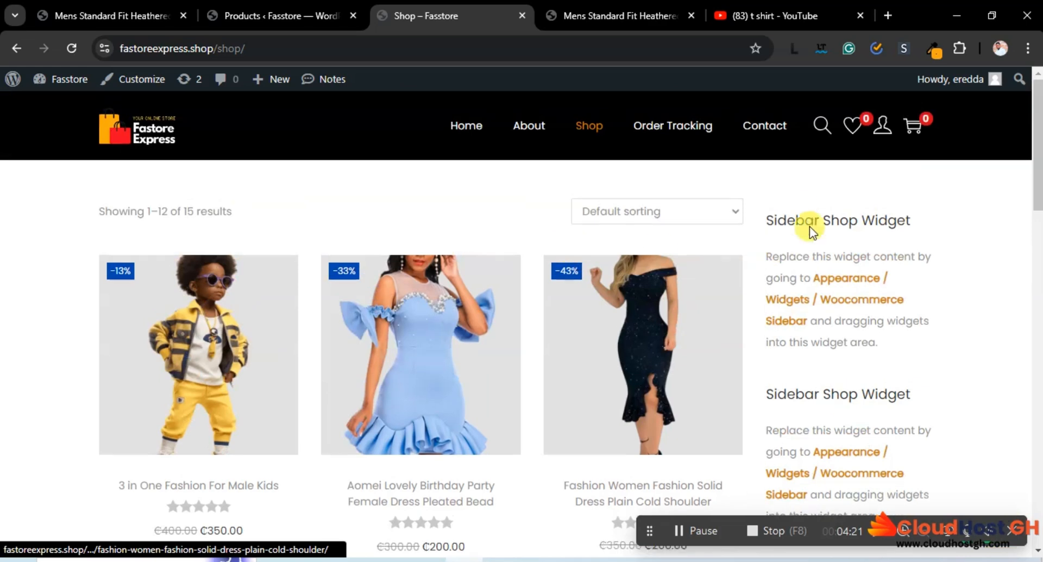
{"action": "scroll", "coordinate": [844, 402], "scroll_direction": "down", "scroll_amount": 5}
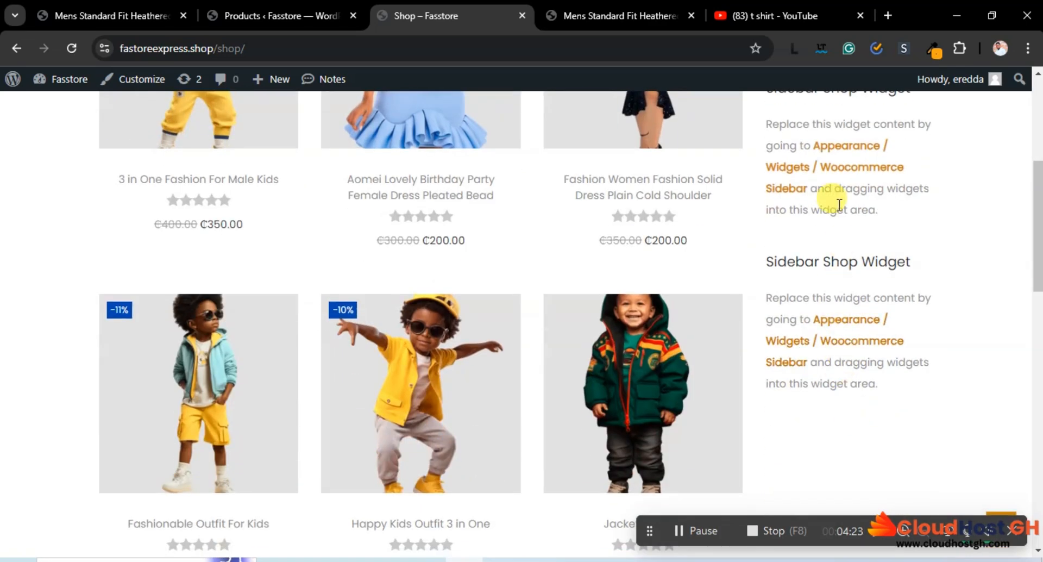
{"action": "scroll", "coordinate": [839, 205], "scroll_direction": "down", "scroll_amount": 5}
{"action": "scroll", "coordinate": [834, 279], "scroll_direction": "up", "scroll_amount": 10}
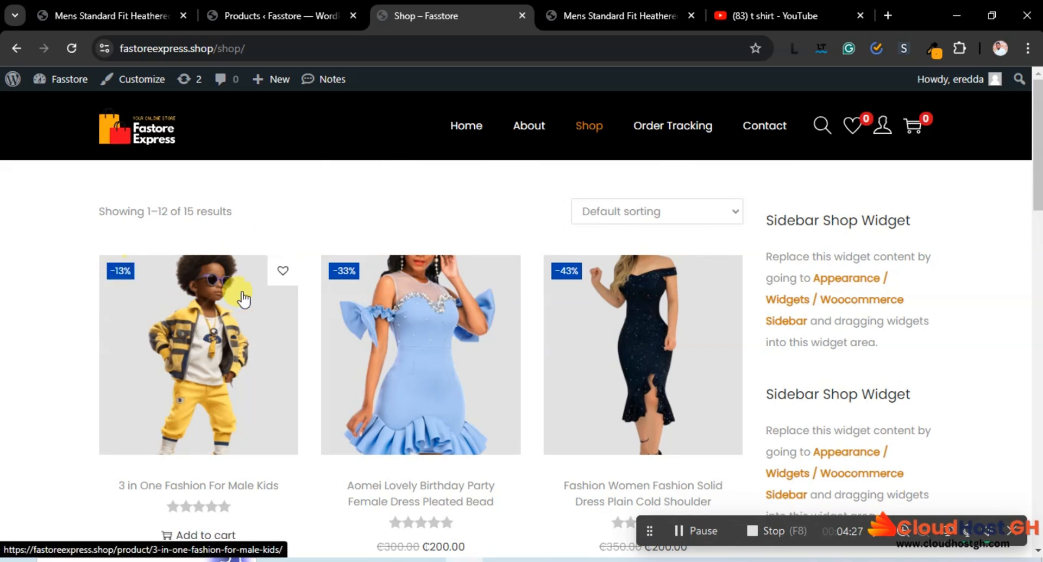
- Open the Shop page on ereddablog.xyz and compare its sale badges and product layout with the Fasstore Shop page
{"action": "left_click", "coordinate": [565, 6]}
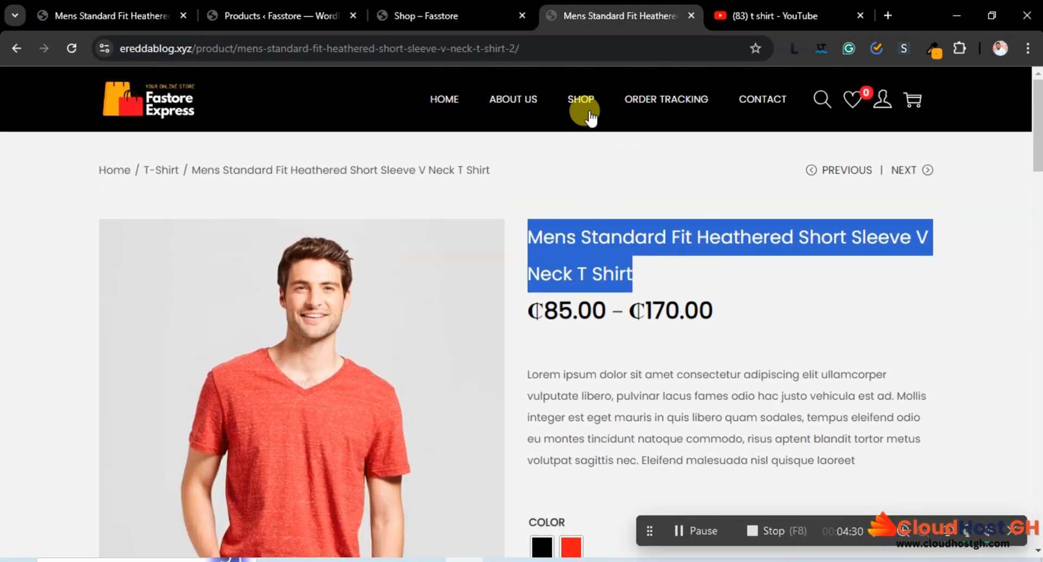
{"action": "left_click", "coordinate": [590, 114]}
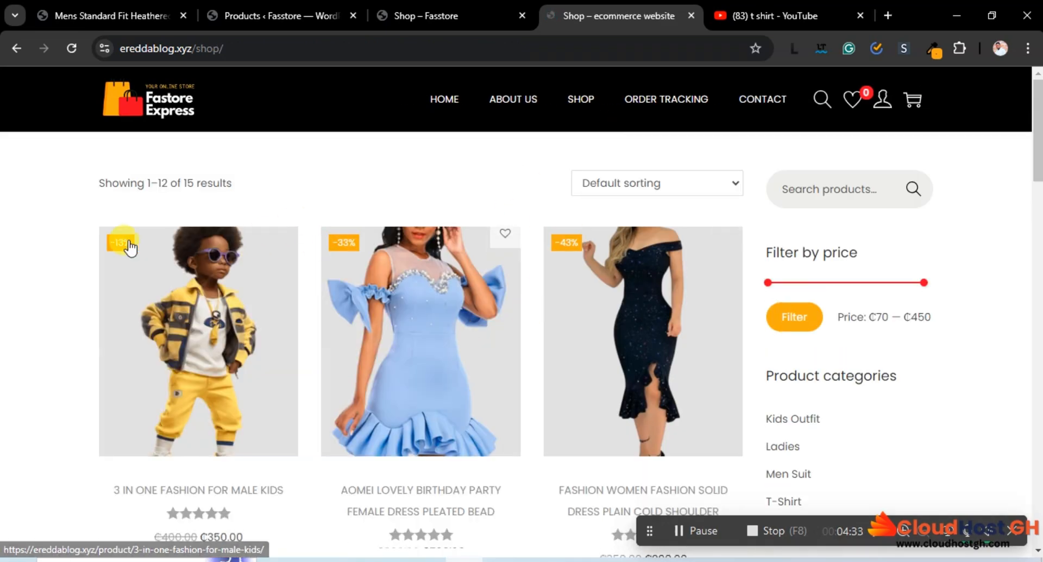
{"action": "left_click", "coordinate": [465, 11]}
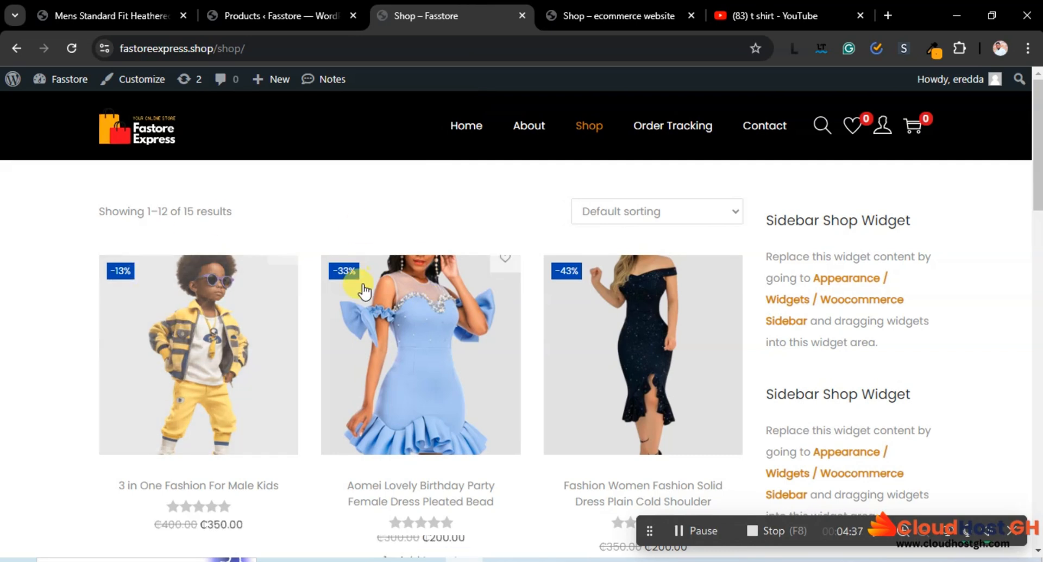
{"action": "scroll", "coordinate": [529, 299], "scroll_direction": "down", "scroll_amount": 4}
{"action": "scroll", "coordinate": [529, 303], "scroll_direction": "down", "scroll_amount": 6}
{"action": "scroll", "coordinate": [493, 314], "scroll_direction": "up", "scroll_amount": 10}
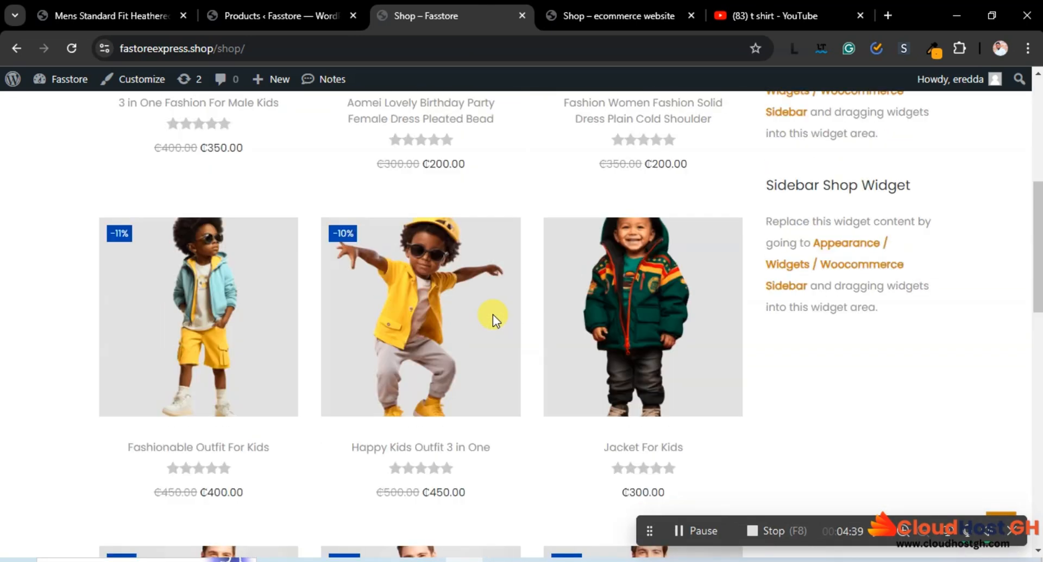
{"action": "scroll", "coordinate": [426, 299], "scroll_direction": "down", "scroll_amount": 20}
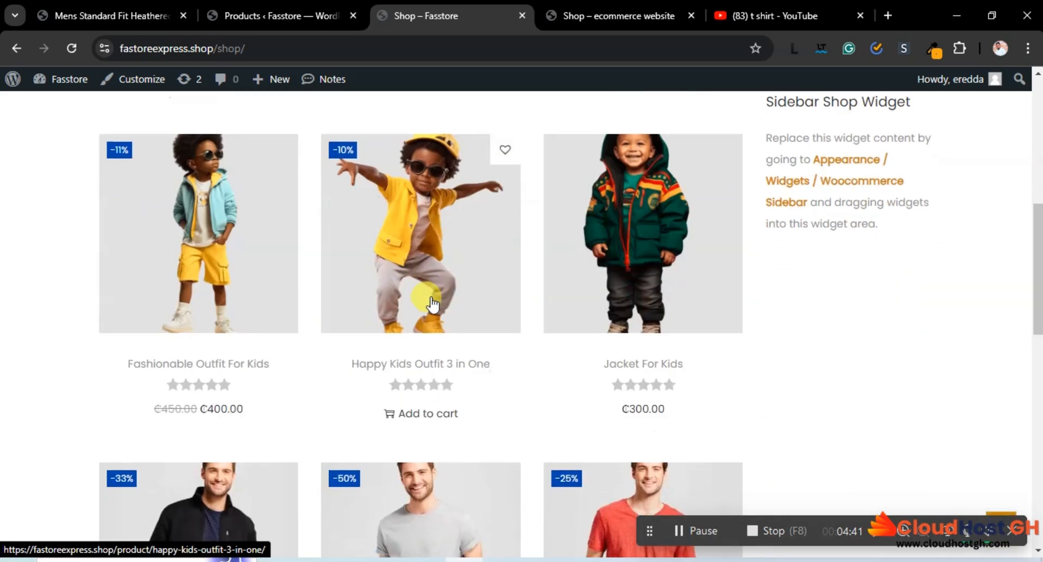
{"action": "scroll", "coordinate": [434, 296], "scroll_direction": "up", "scroll_amount": 20}
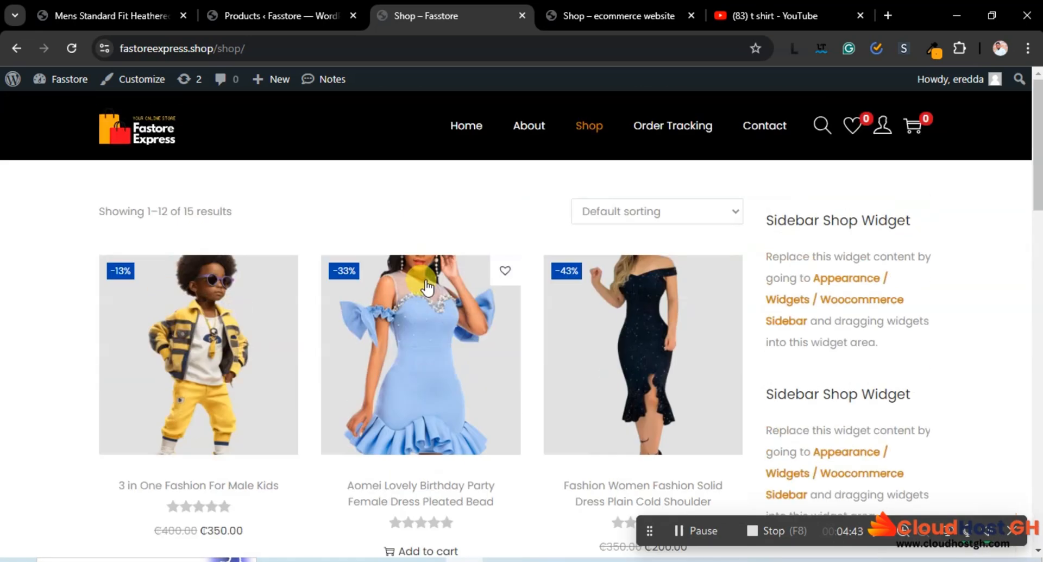